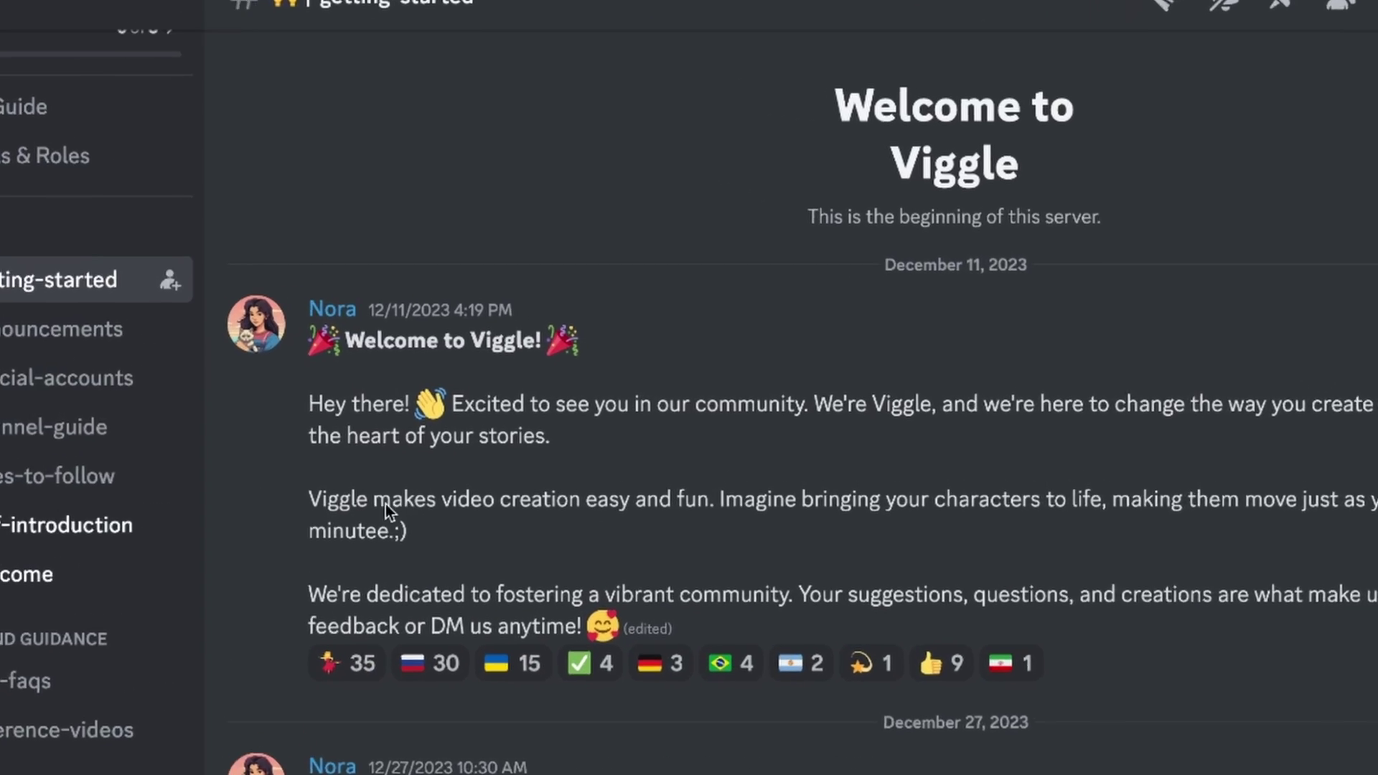
Scroll through the recent Viggle bot results in #animate-2.
{"action": "scroll", "coordinate": [186, 646], "scroll_direction": "down", "scroll_amount": 5}
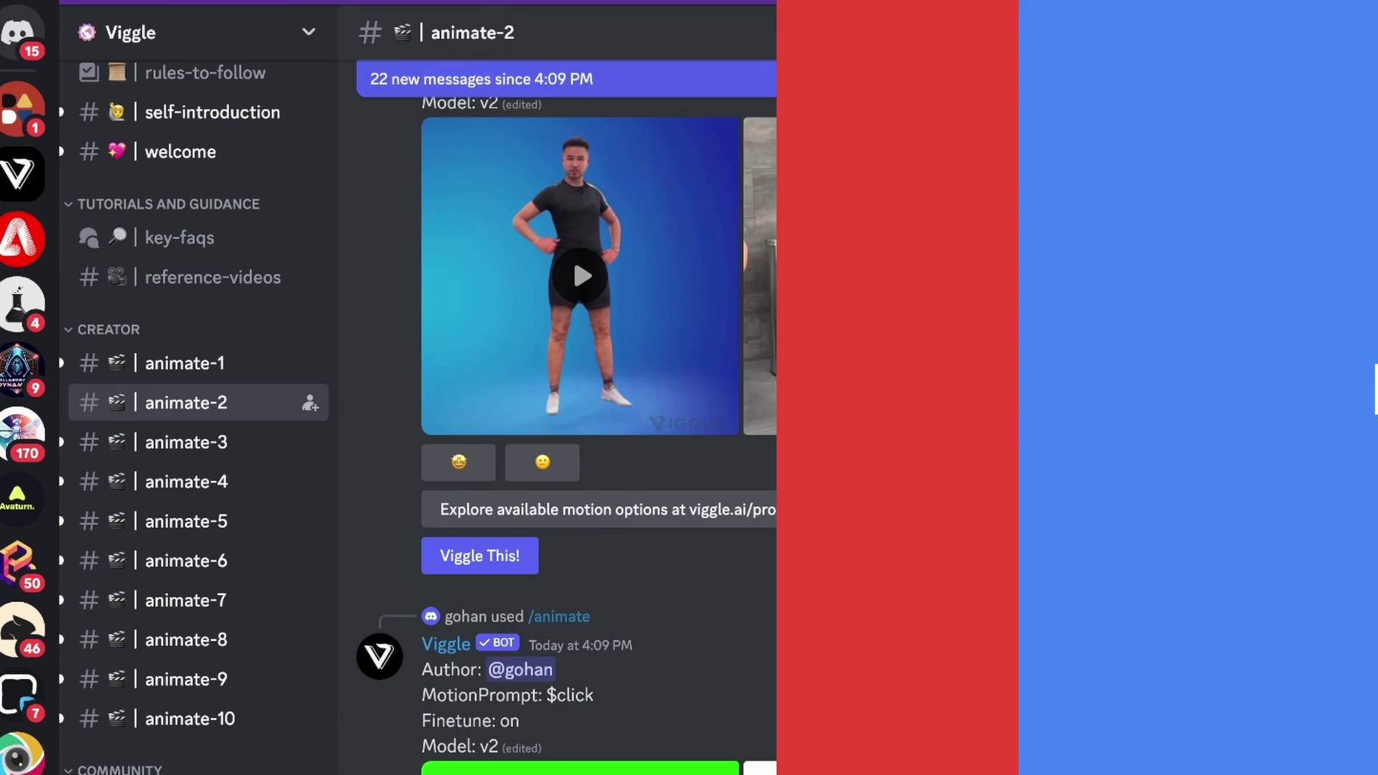
{"action": "scroll", "coordinate": [1121, 737], "scroll_direction": "down", "scroll_amount": 10}
{"action": "scroll", "coordinate": [1122, 734], "scroll_direction": "down", "scroll_amount": 15}
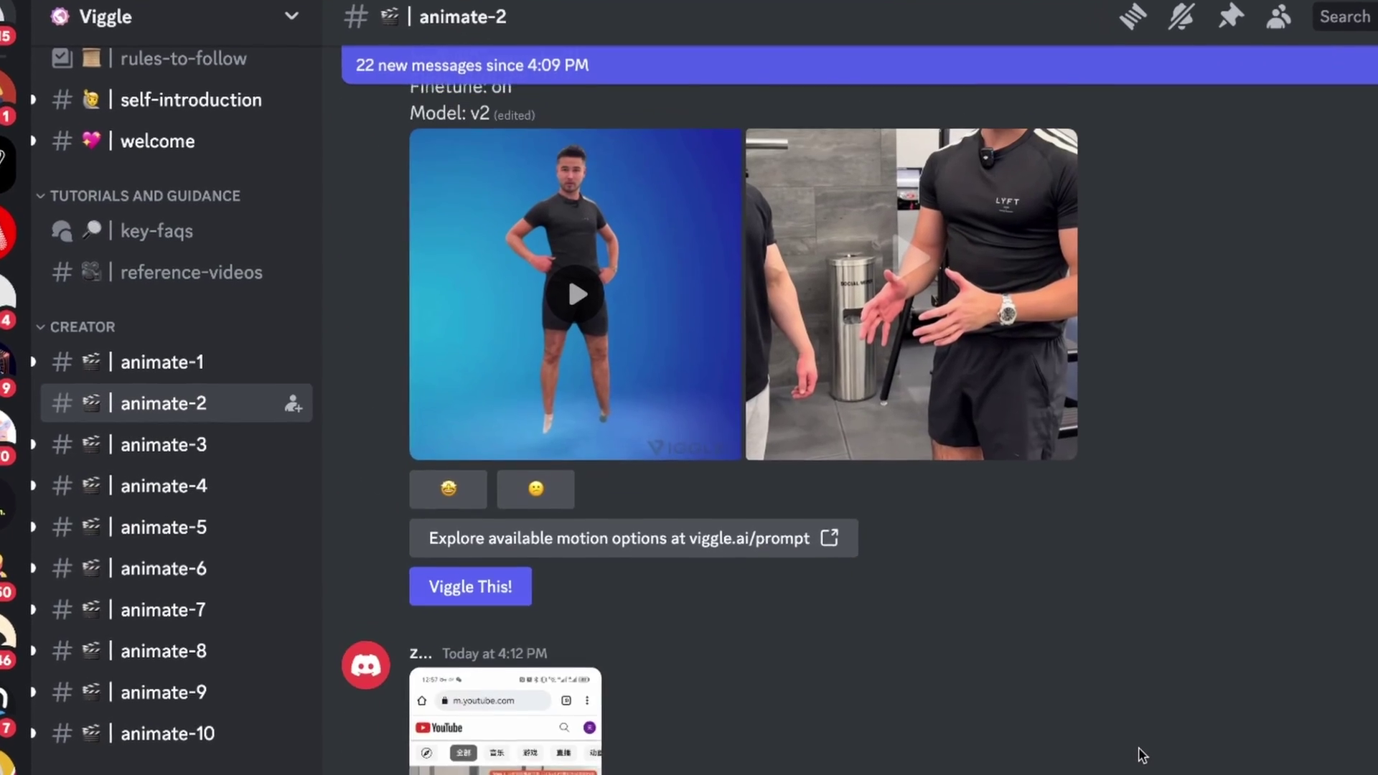
{"action": "scroll", "coordinate": [1141, 755], "scroll_direction": "up", "scroll_amount": 3}
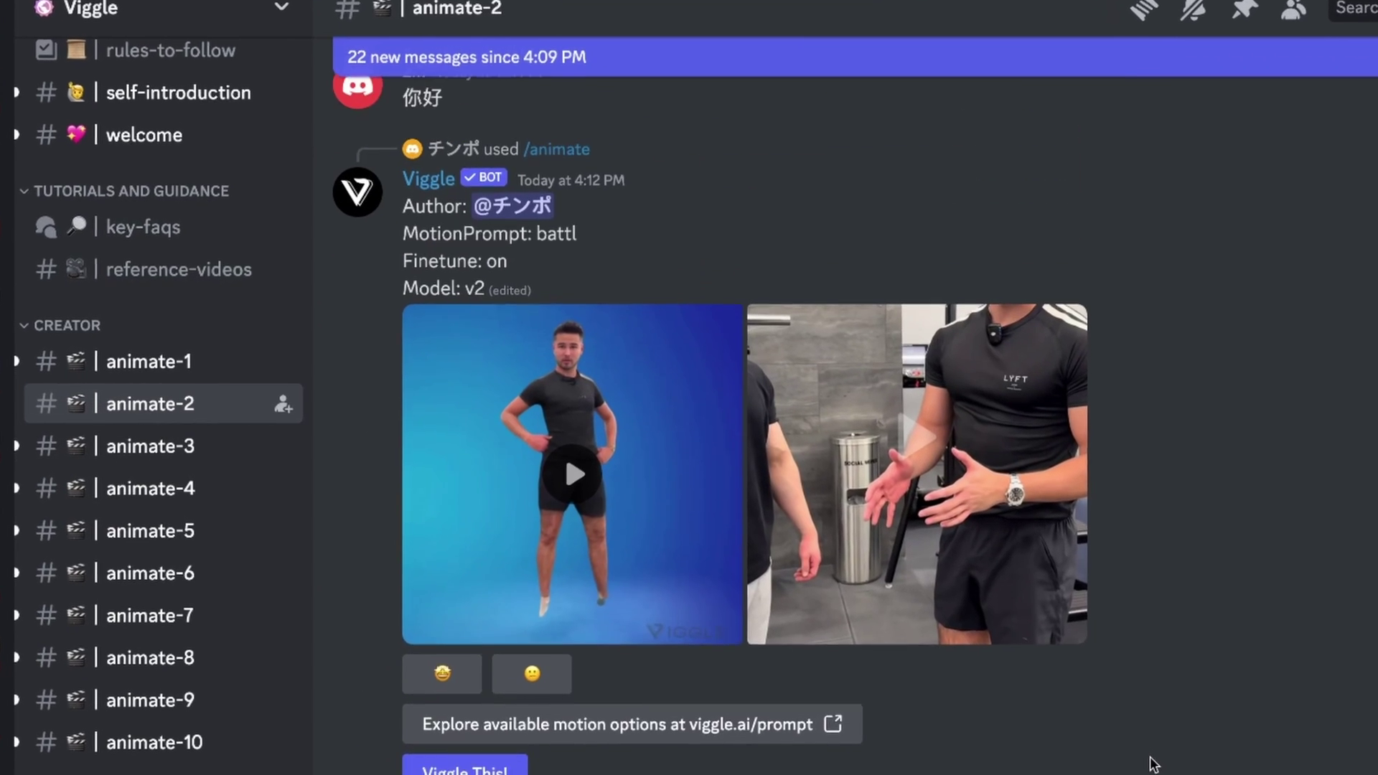
Preview the first result, boxing footwork and soldier videos enlarged, then scroll to the newest /mix request.
{"action": "left_click", "coordinate": [574, 293]}
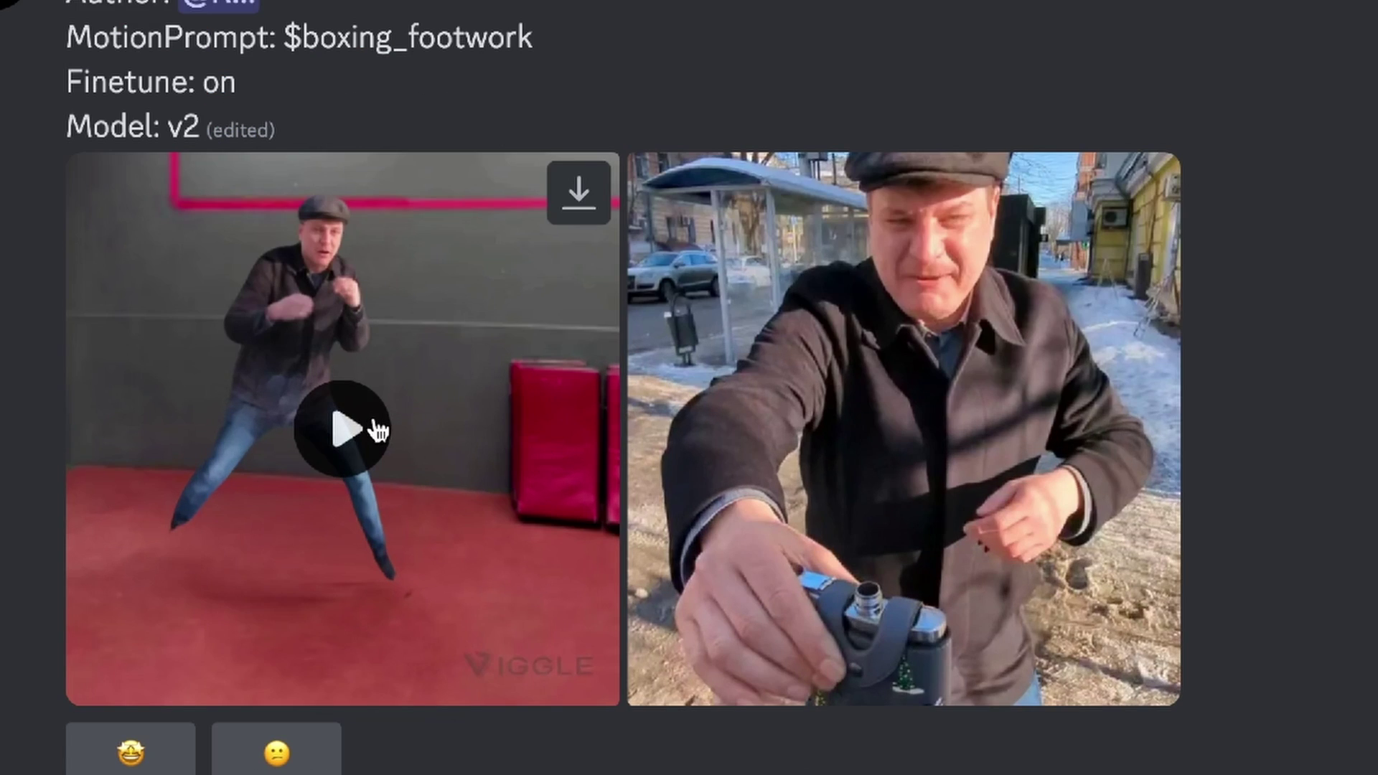
{"action": "left_click", "coordinate": [375, 428]}
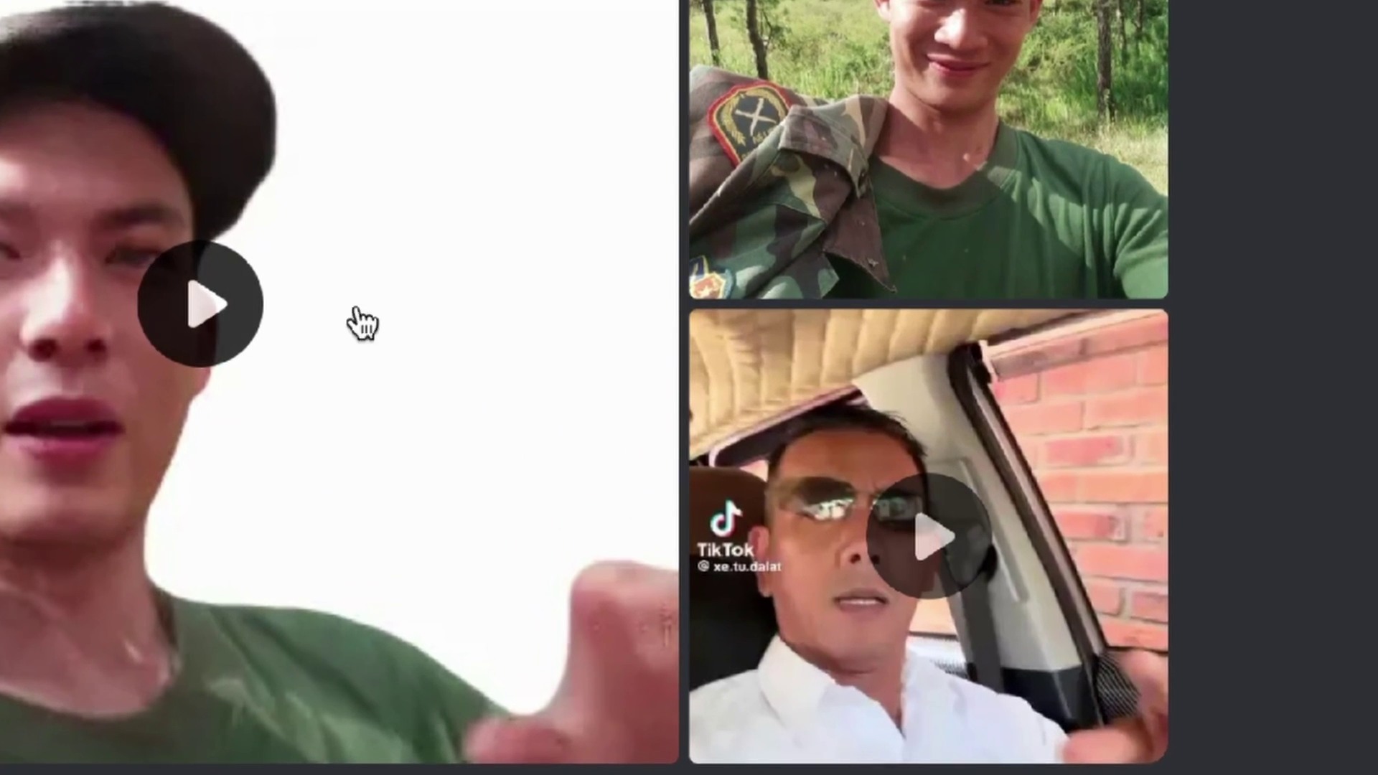
{"action": "left_click", "coordinate": [253, 337]}
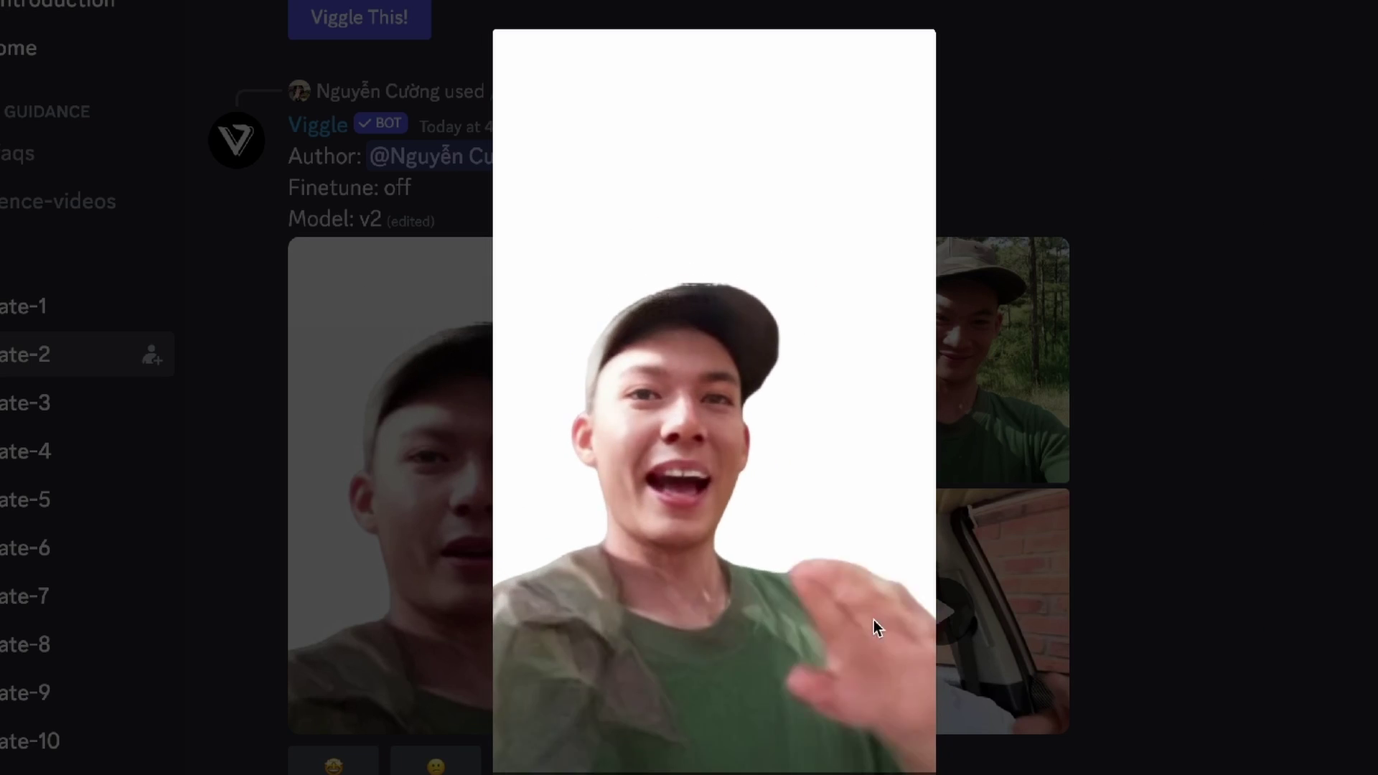
{"action": "left_click", "coordinate": [1291, 556]}
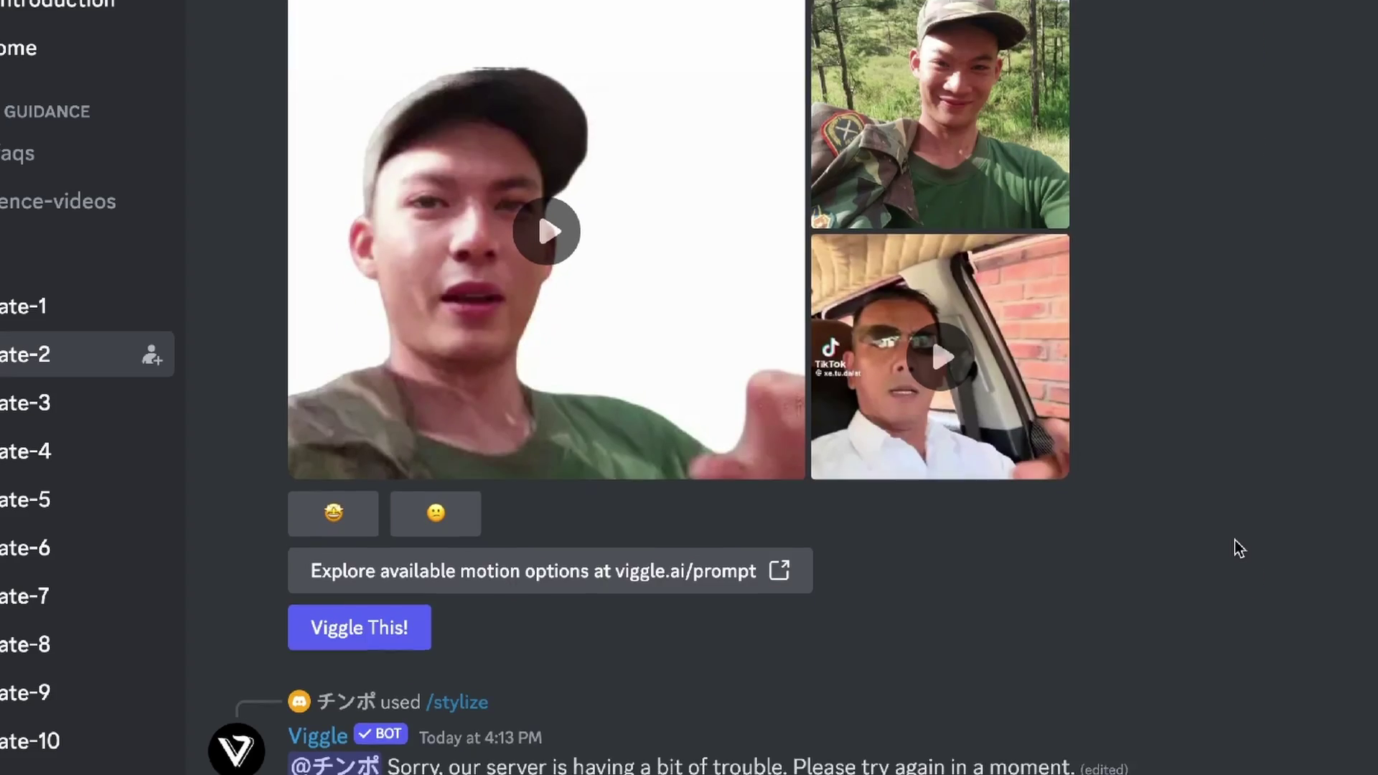
{"action": "scroll", "coordinate": [1234, 539], "scroll_direction": "down", "scroll_amount": 15}
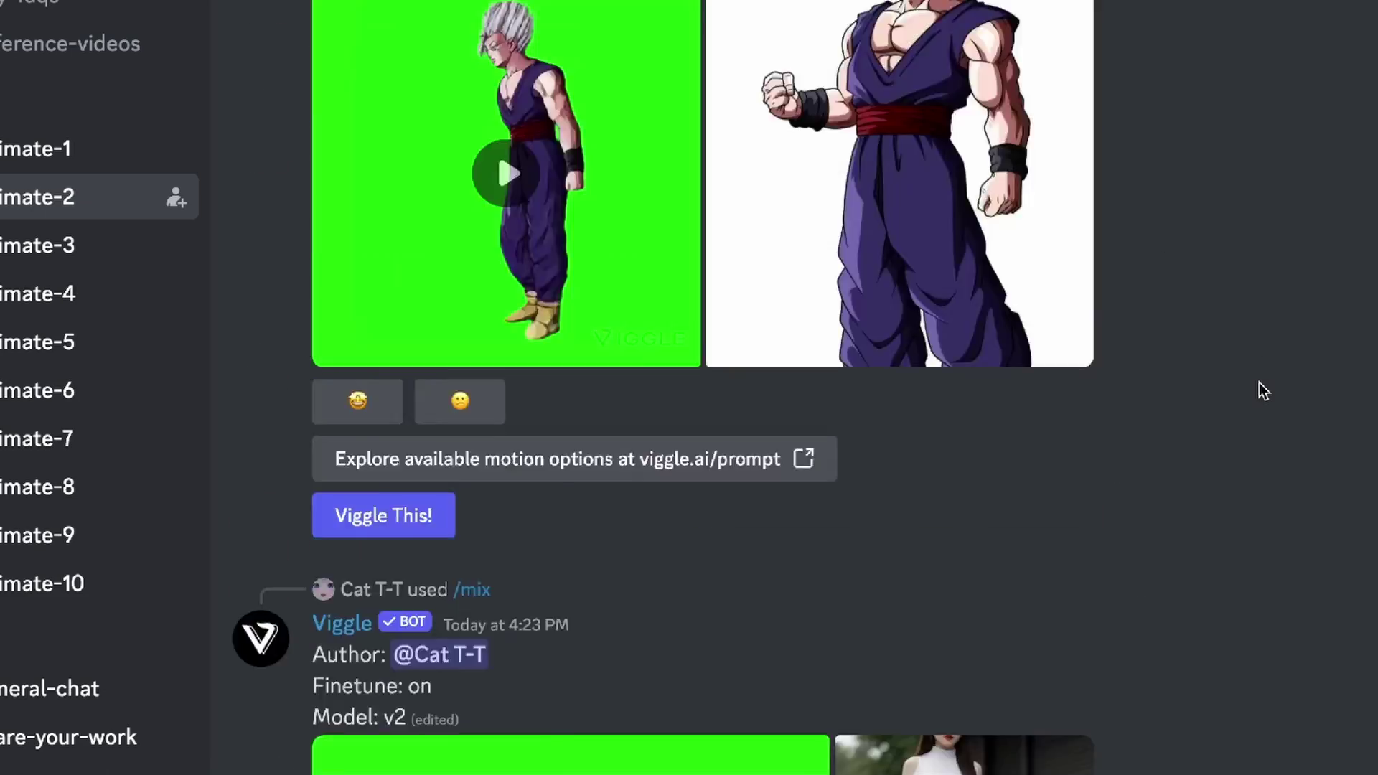
{"action": "scroll", "coordinate": [1258, 382], "scroll_direction": "down", "scroll_amount": 10}
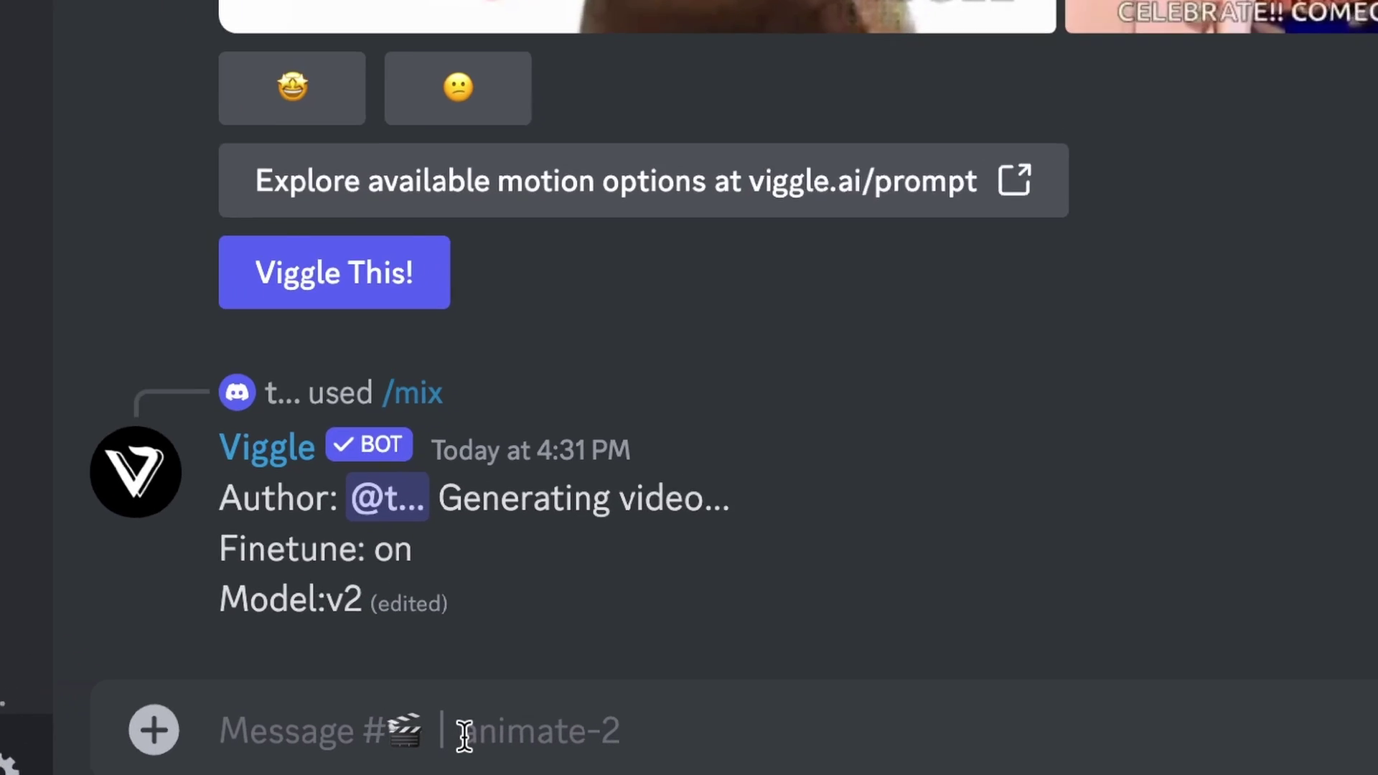
Type / in the animate-2 message box to list Viggle's slash commands.
{"action": "type", "text": "/"}
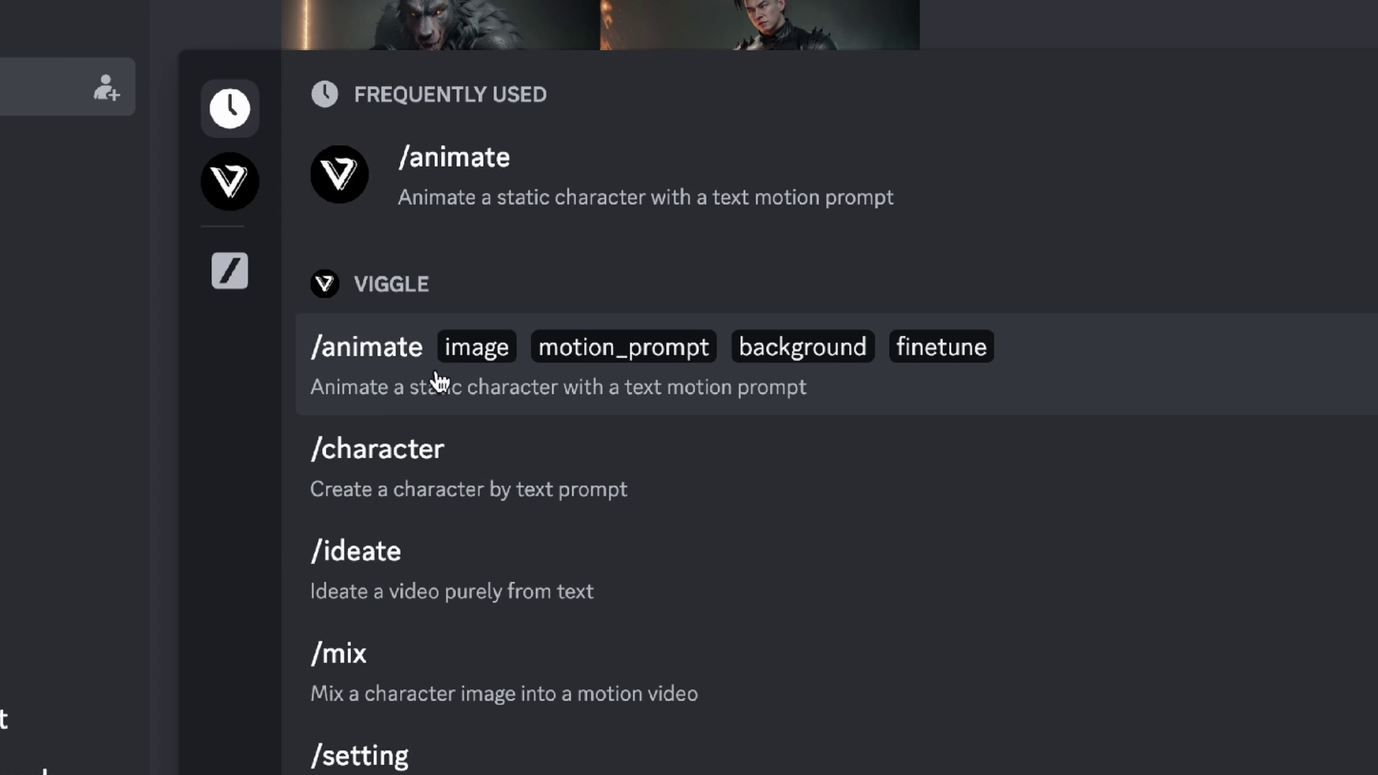
Start the /animate command and attach IMG_7479.jpg as the character image.
{"action": "left_click", "coordinate": [422, 388]}
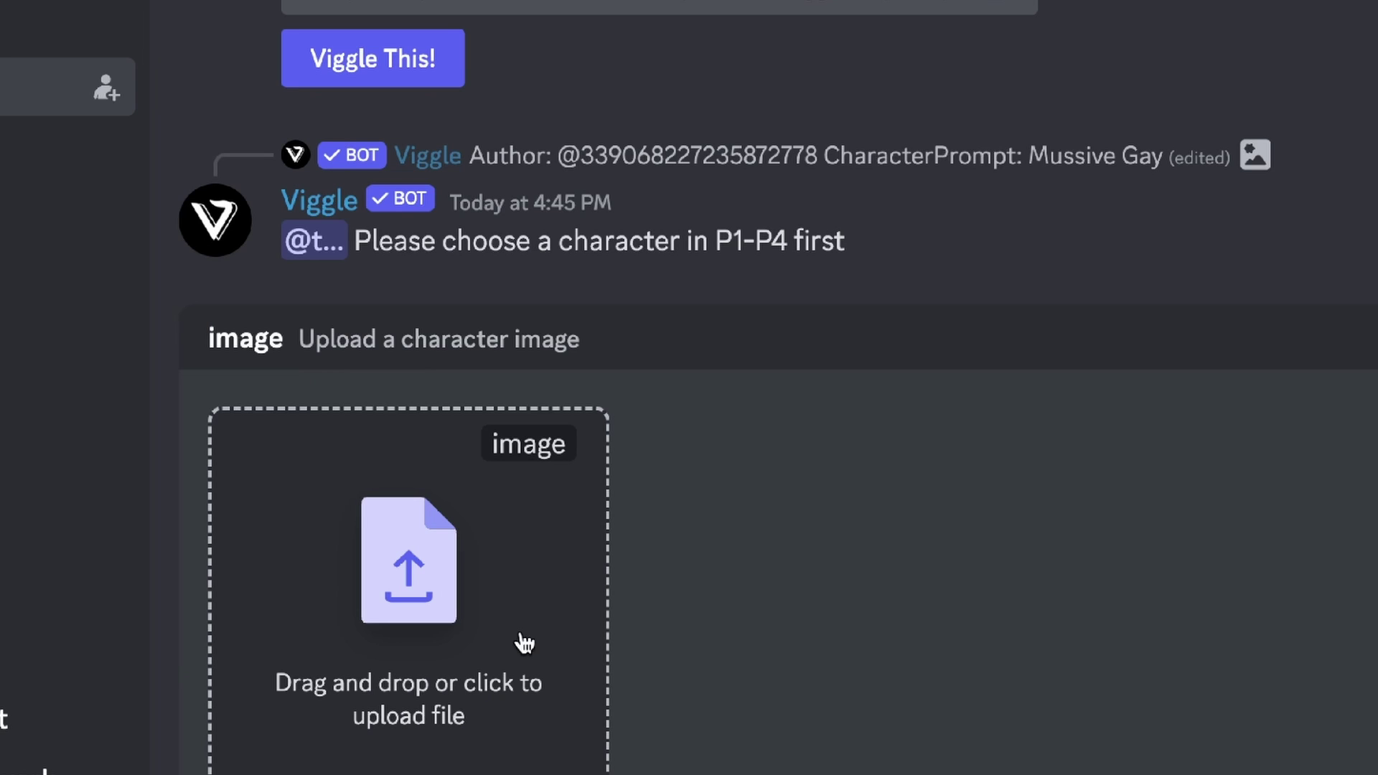
{"action": "left_click_drag", "start_coordinate": [545, 0], "coordinate": [544, 32]}
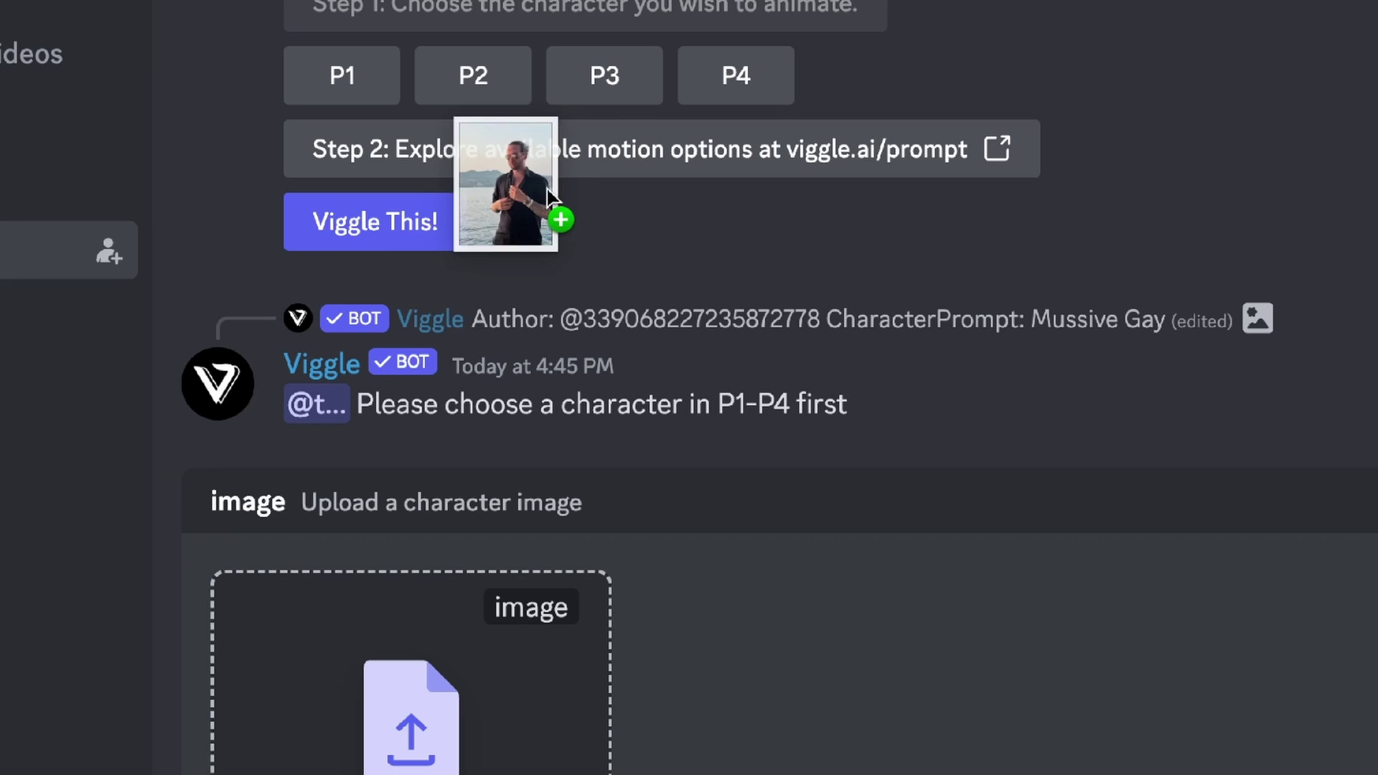
{"action": "left_click_drag", "start_coordinate": [463, 603], "coordinate": [464, 604]}
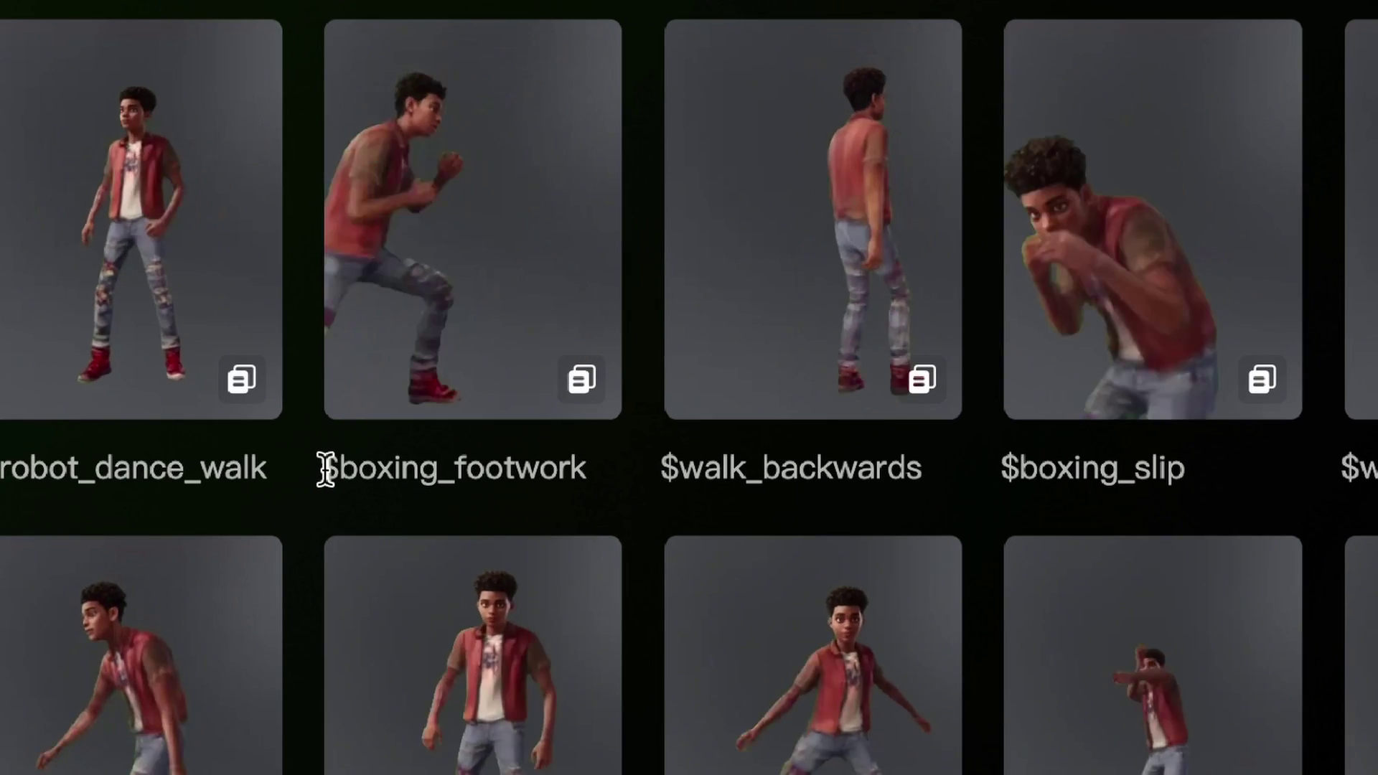
Select the $boxing_footwork template name in Viggle's gallery for copying.
{"action": "left_click_drag", "start_coordinate": [324, 470], "coordinate": [588, 468]}
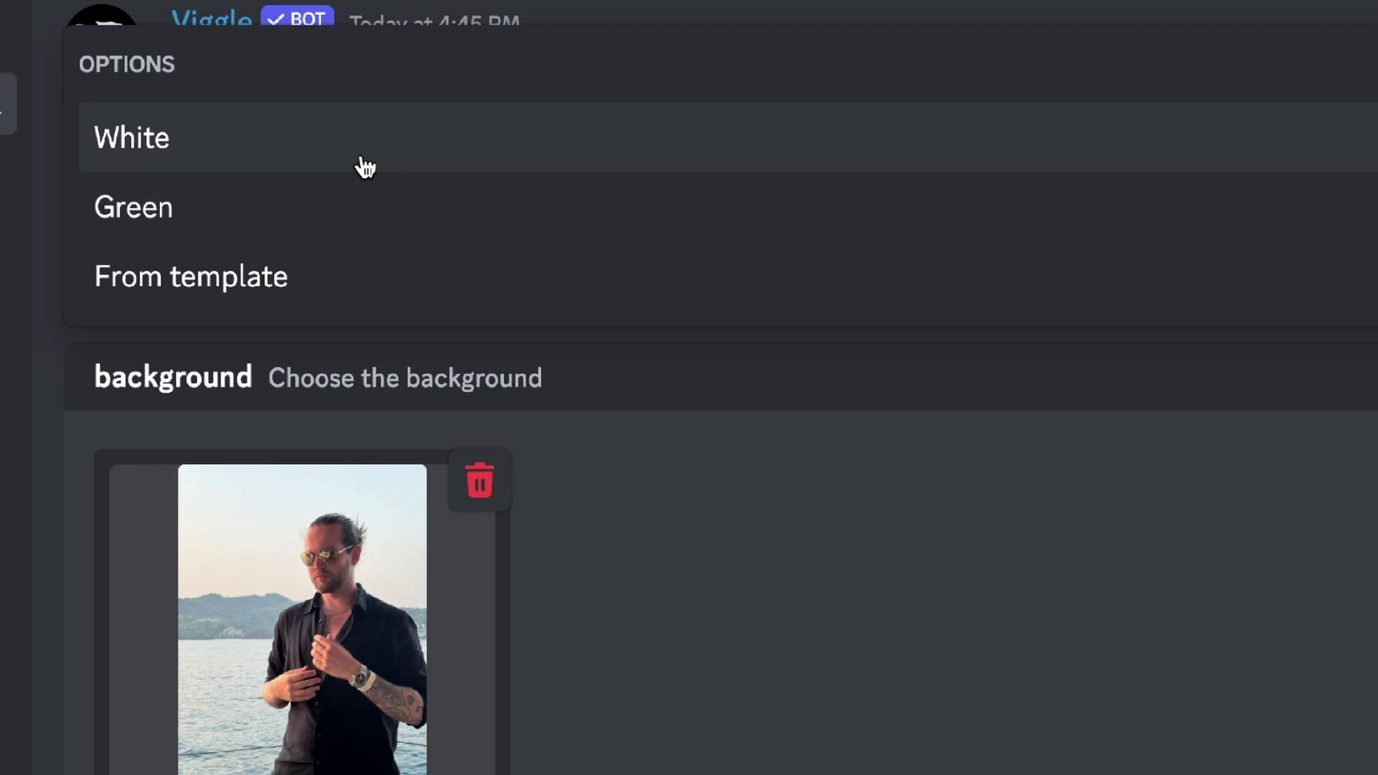
Choose White as the /animate background.
{"action": "left_click", "coordinate": [365, 166]}
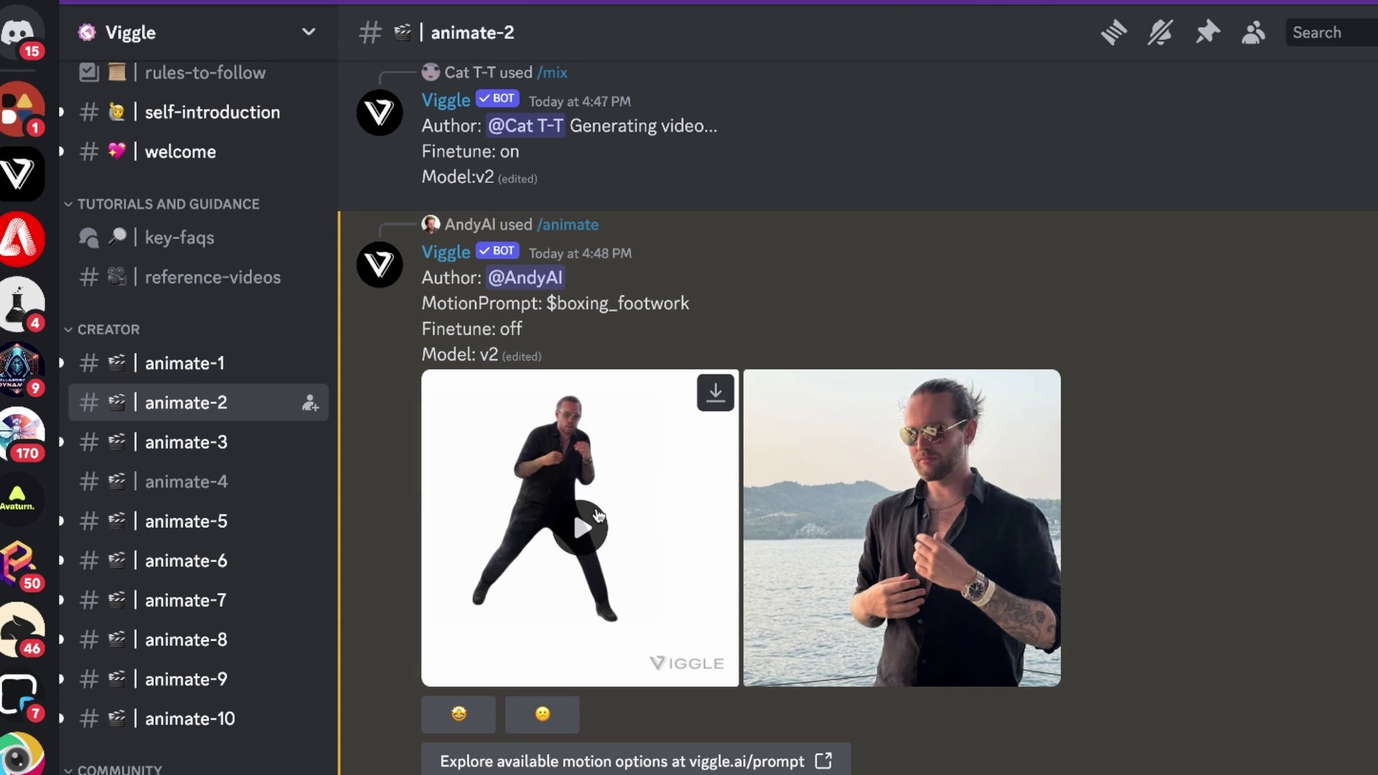
Enlarge and play the finished white-background boxing animation.
{"action": "left_click", "coordinate": [582, 529]}
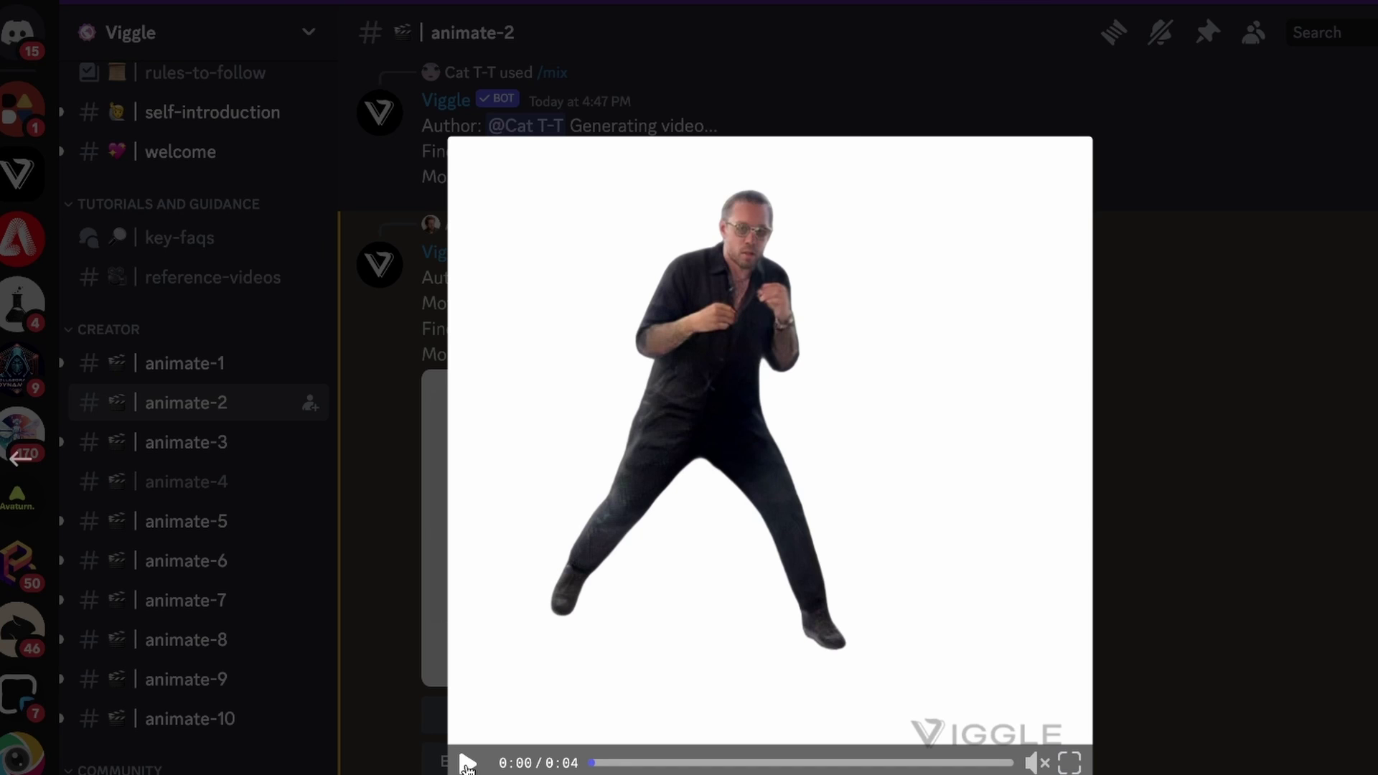
{"action": "left_click", "coordinate": [467, 763]}
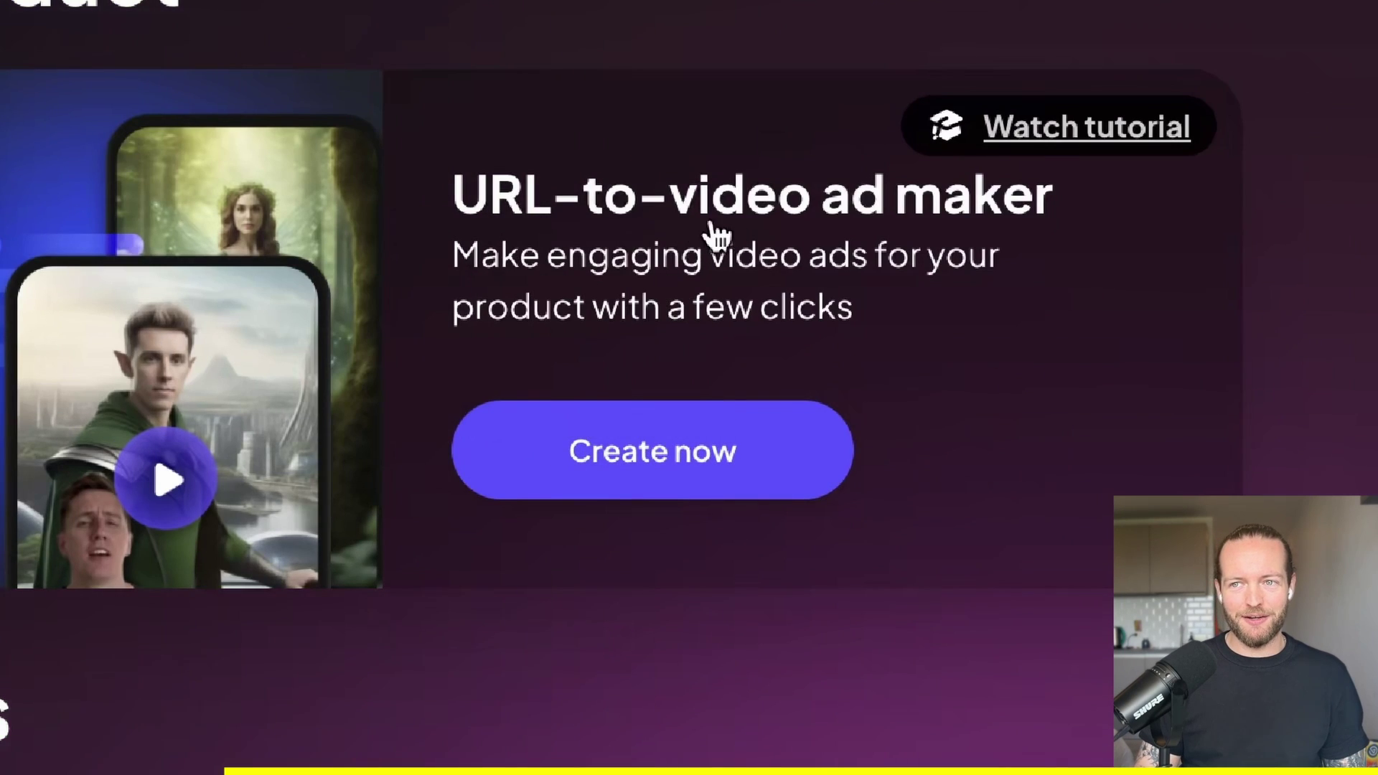
Start a URL-to-video ad and review the auto-filled product name and description.
{"action": "left_click", "coordinate": [716, 235]}
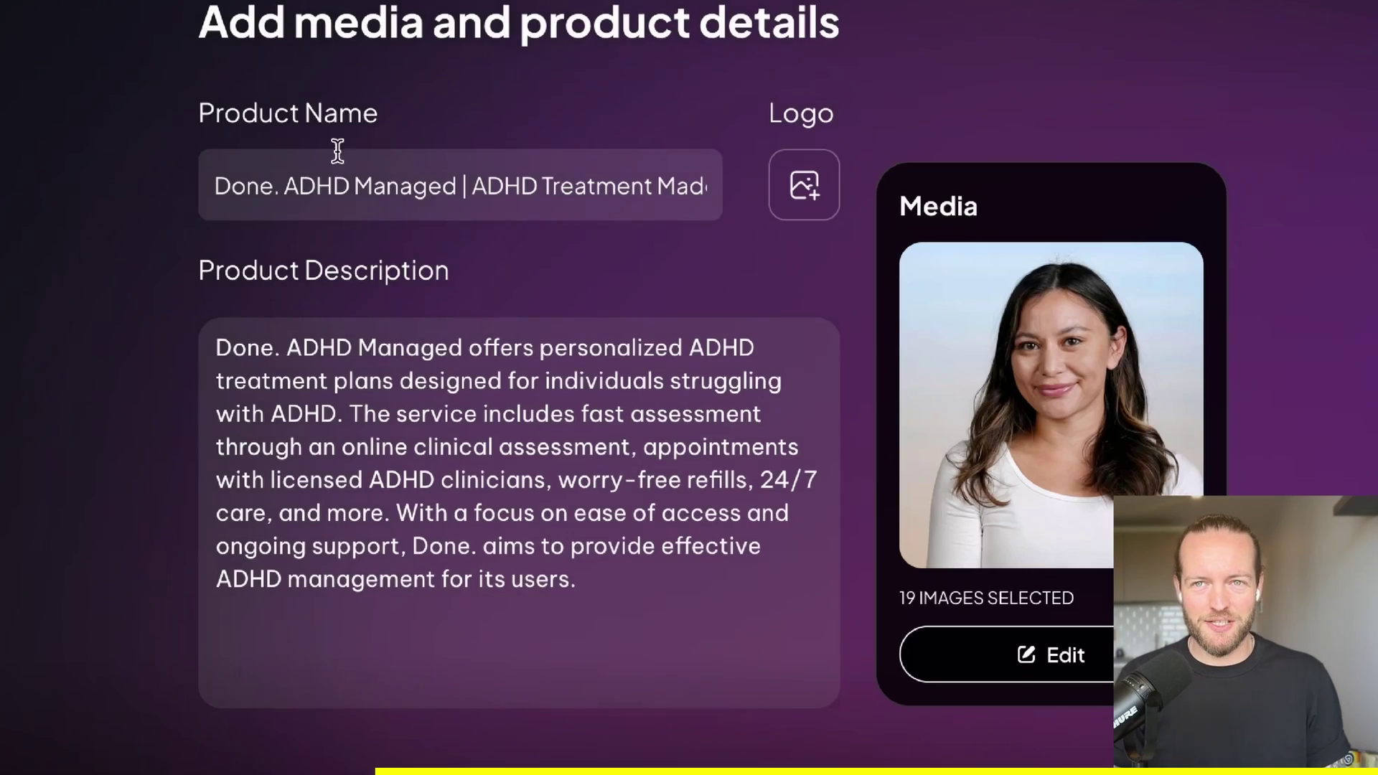
{"action": "left_click_drag", "start_coordinate": [372, 193], "coordinate": [465, 275]}
{"action": "left_click", "coordinate": [348, 381]}
{"action": "left_click_drag", "start_coordinate": [348, 380], "coordinate": [557, 479]}
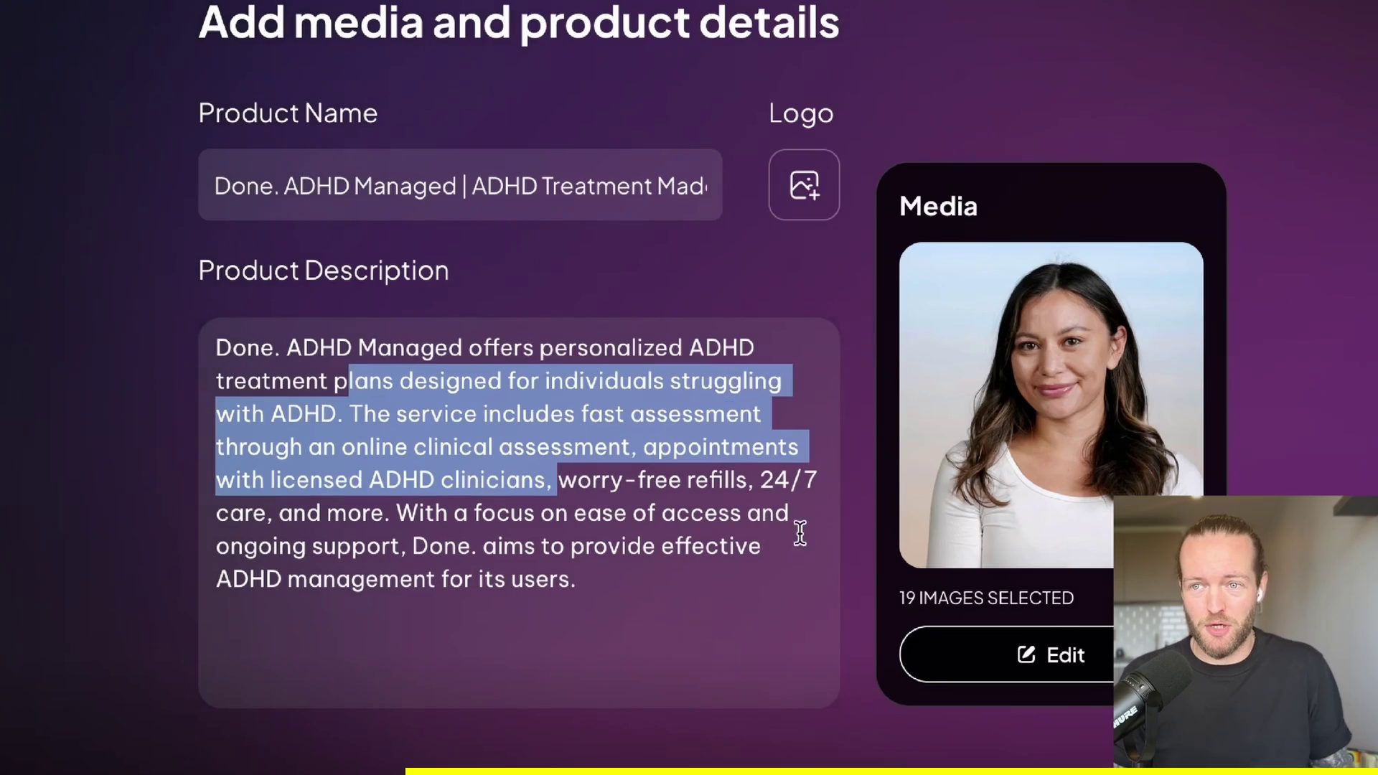
{"action": "left_click", "coordinate": [950, 609]}
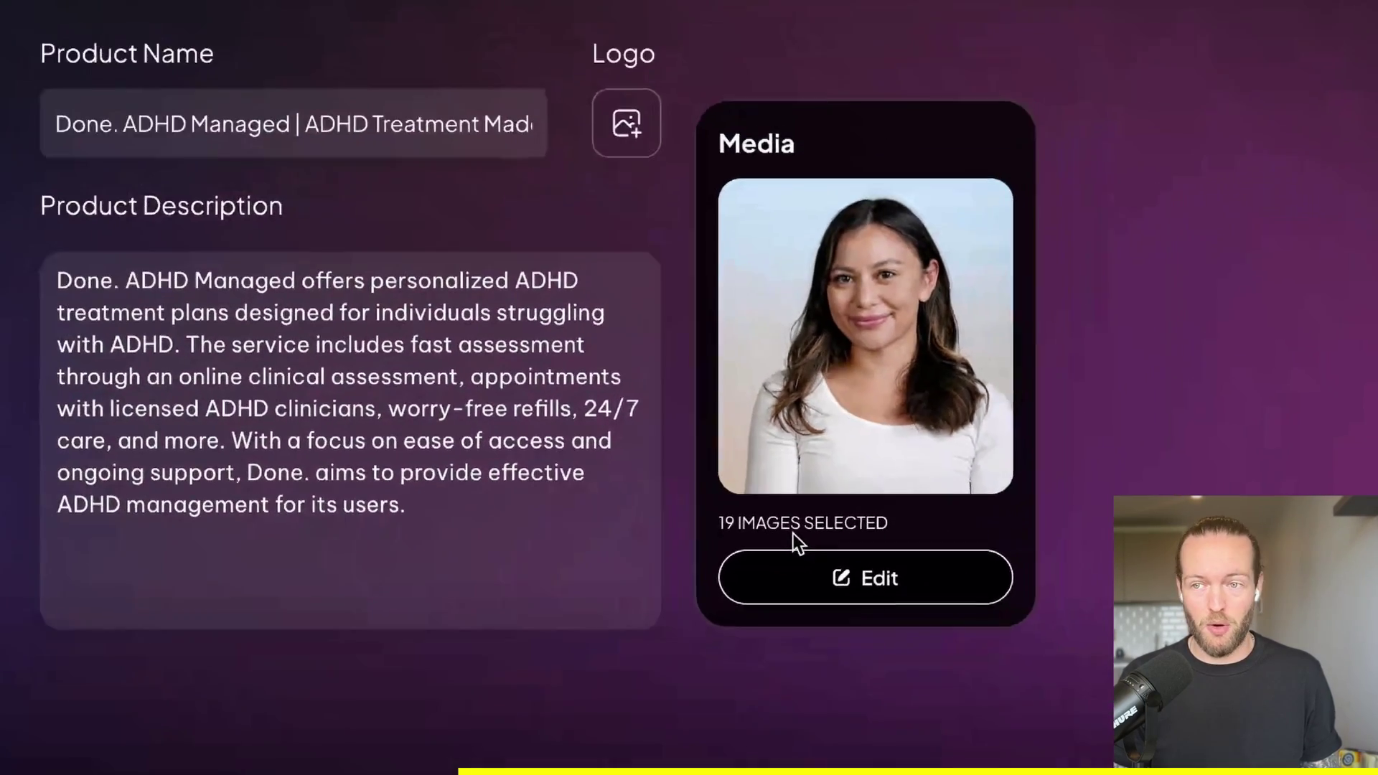
{"action": "scroll", "coordinate": [793, 532], "scroll_direction": "down", "scroll_amount": 3}
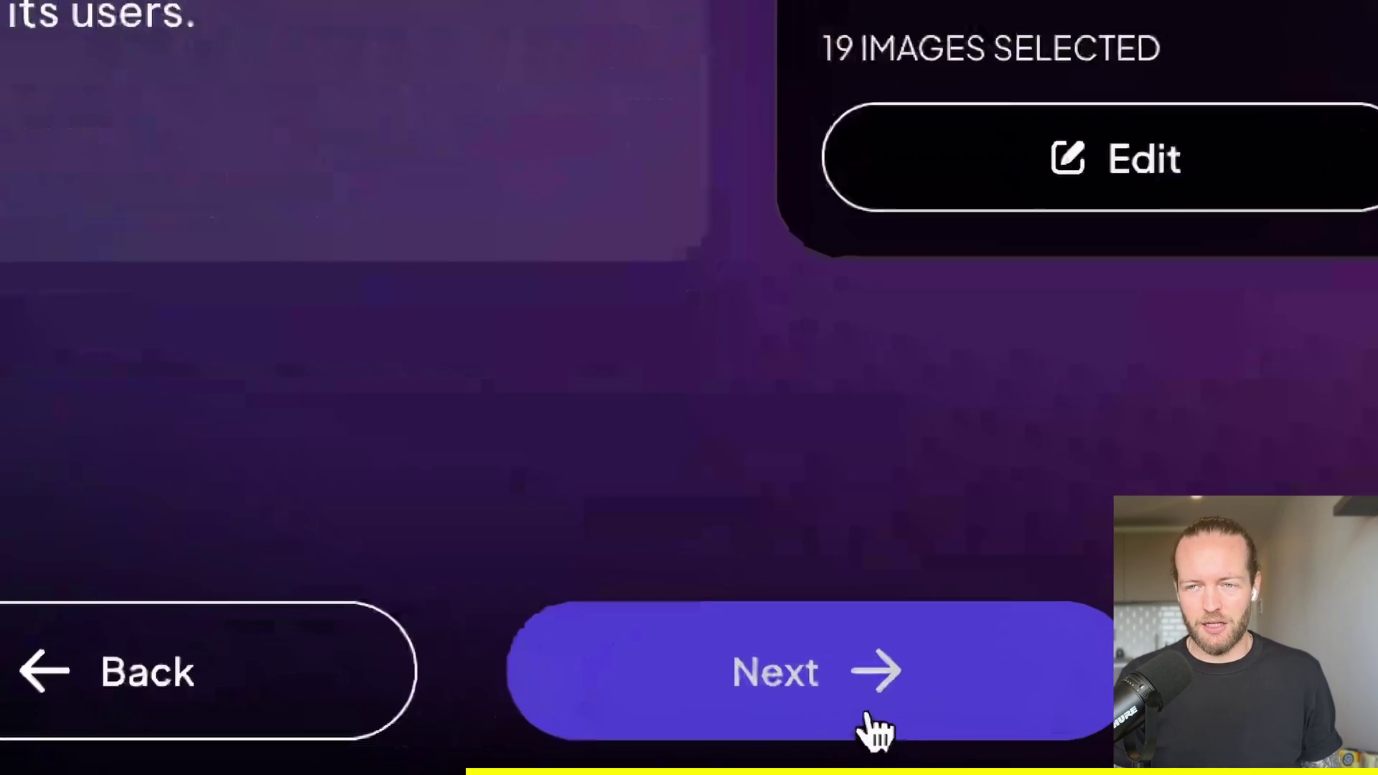
Set the video length to 30 seconds and browse the narration language list.
{"action": "left_click", "coordinate": [873, 725]}
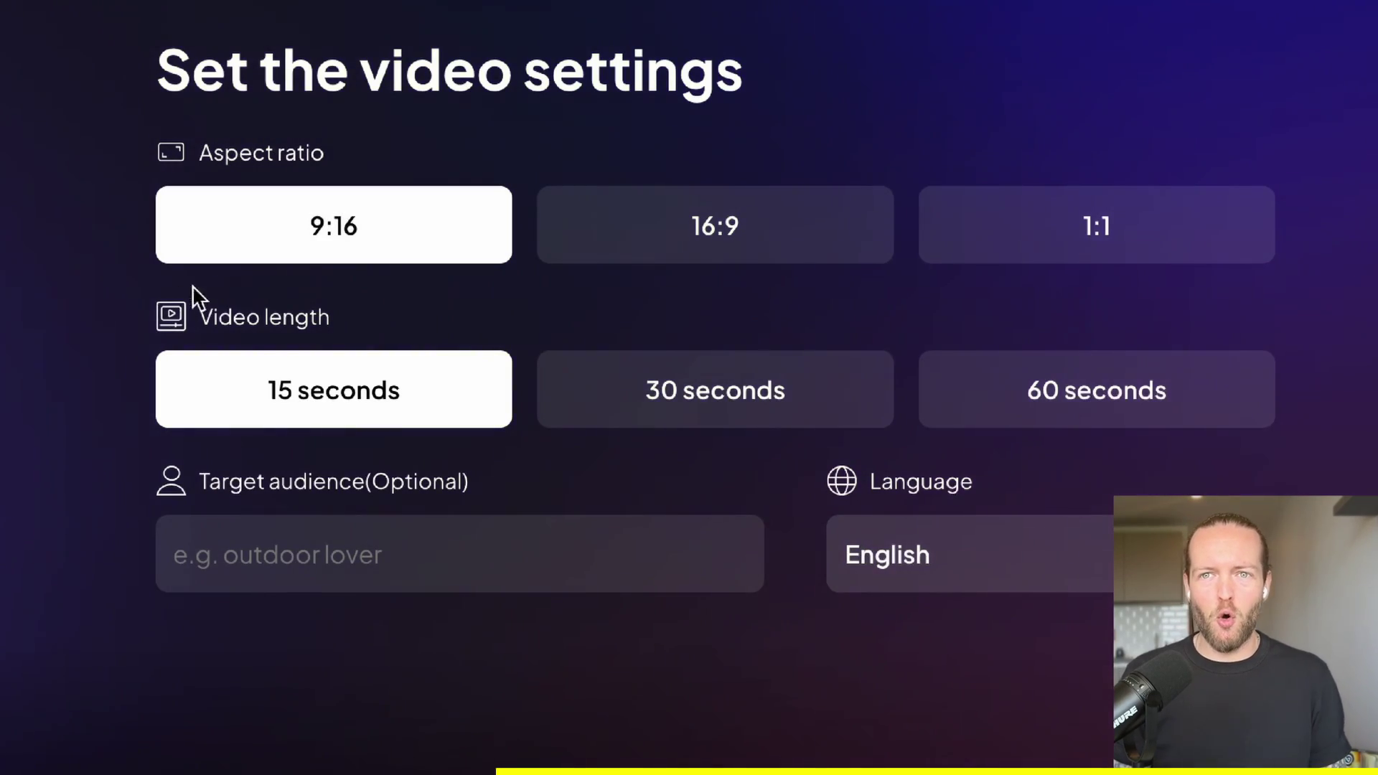
{"action": "left_click", "coordinate": [722, 413]}
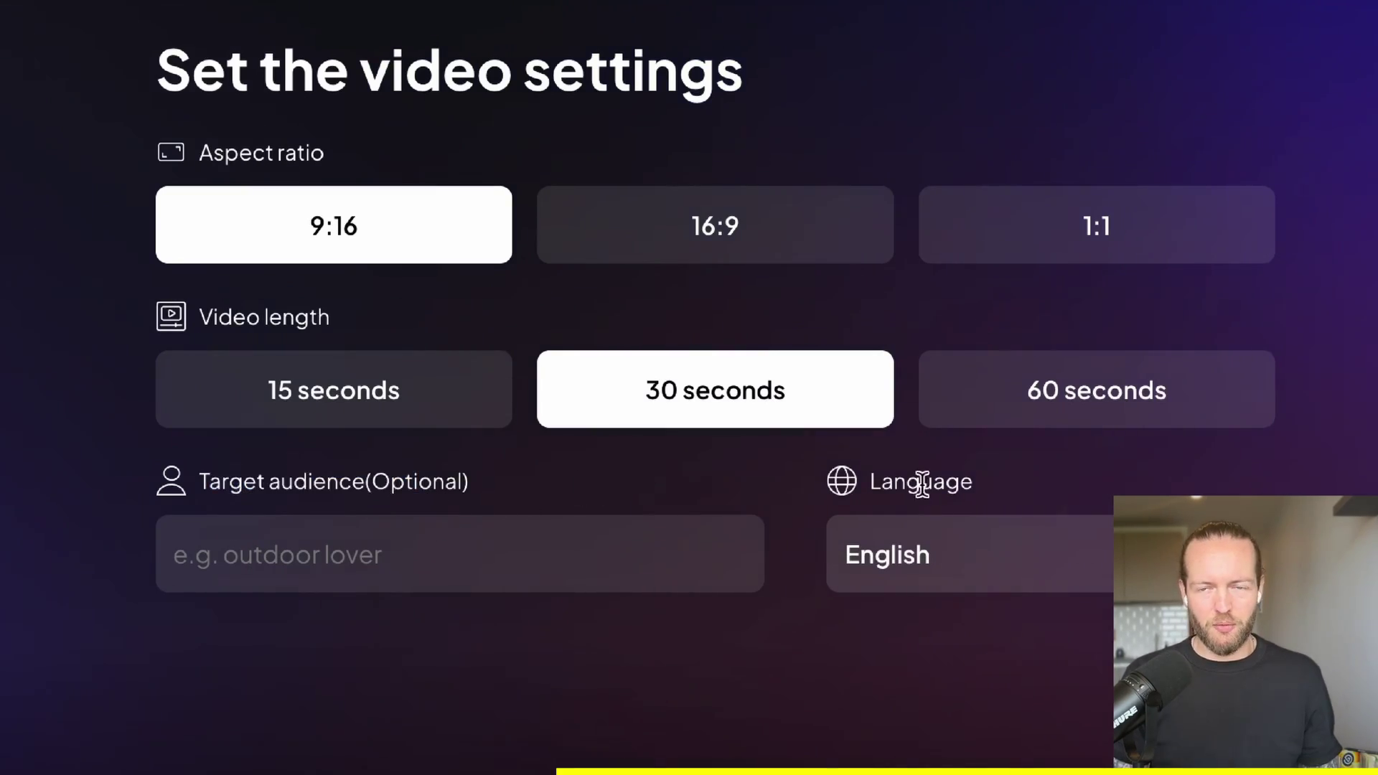
{"action": "left_click", "coordinate": [1110, 546]}
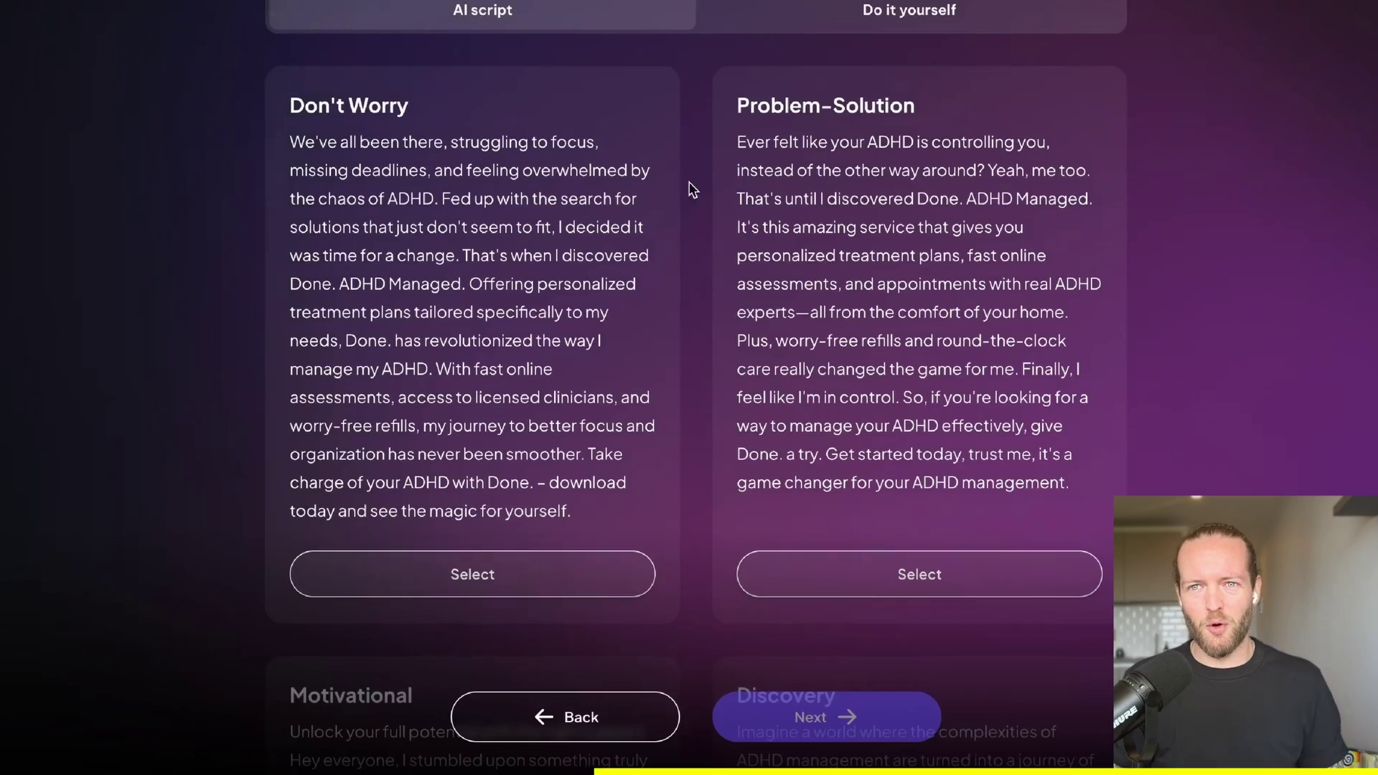
{"action": "scroll", "coordinate": [704, 237], "scroll_direction": "down", "scroll_amount": 10}
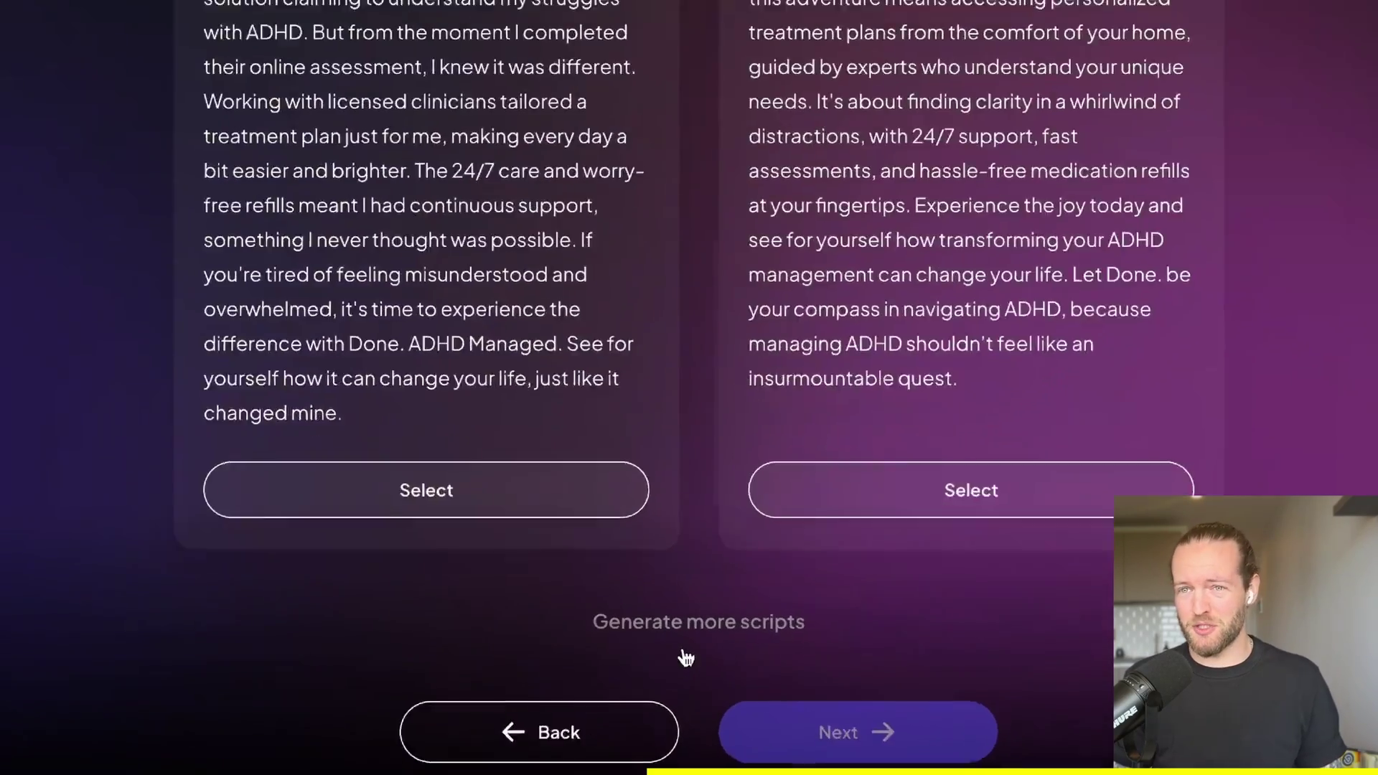
{"action": "scroll", "coordinate": [800, 193], "scroll_direction": "up", "scroll_amount": 8}
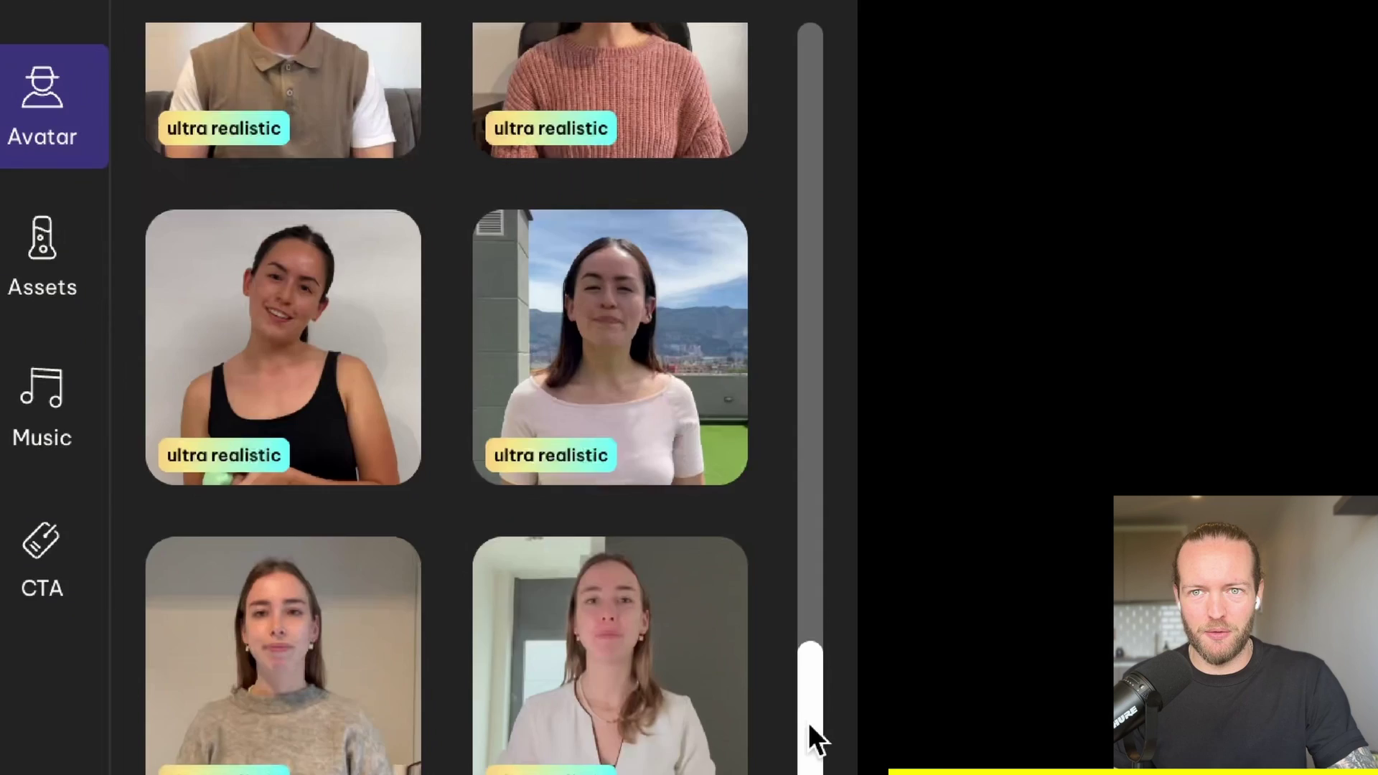
Choose an avatar and preview the ad at 6.79 s and about 15 s.
{"action": "left_click", "coordinate": [296, 229]}
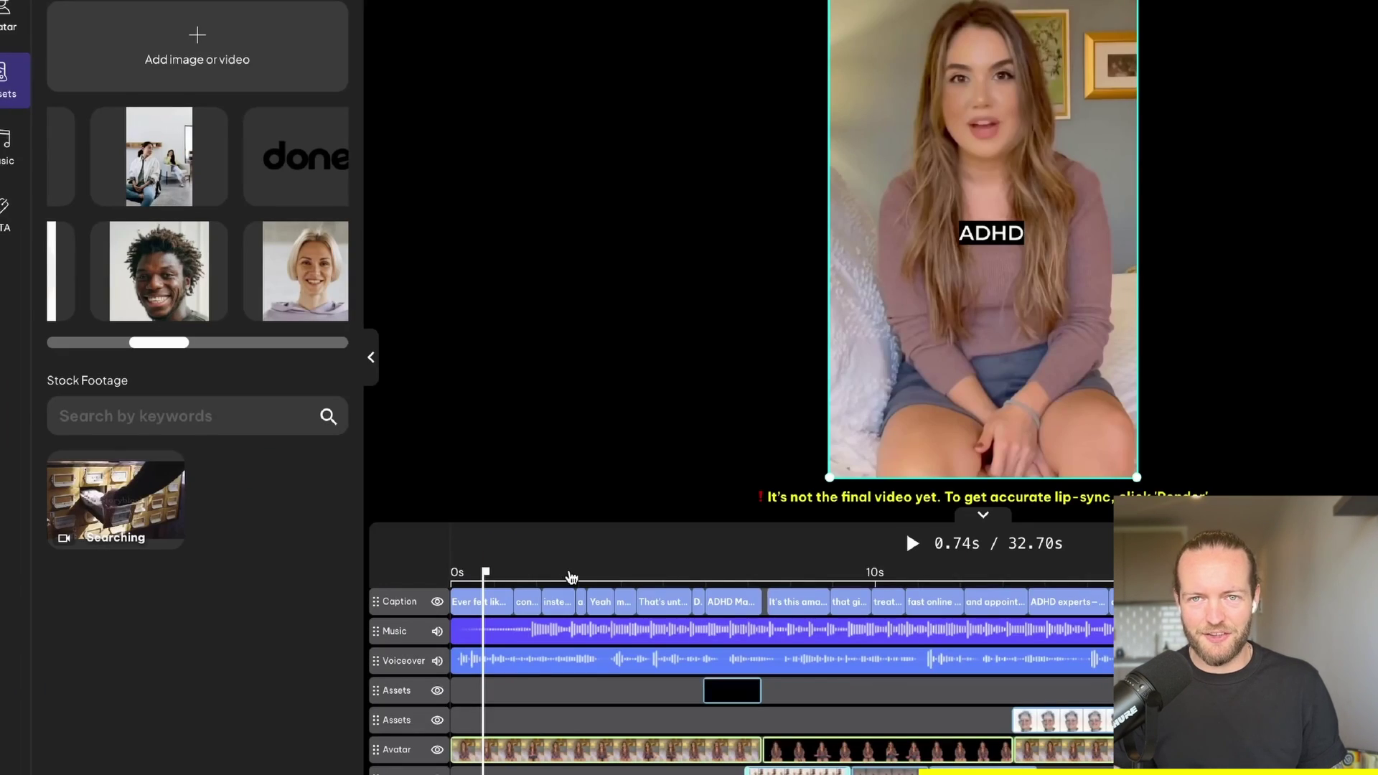
{"action": "left_click", "coordinate": [742, 578]}
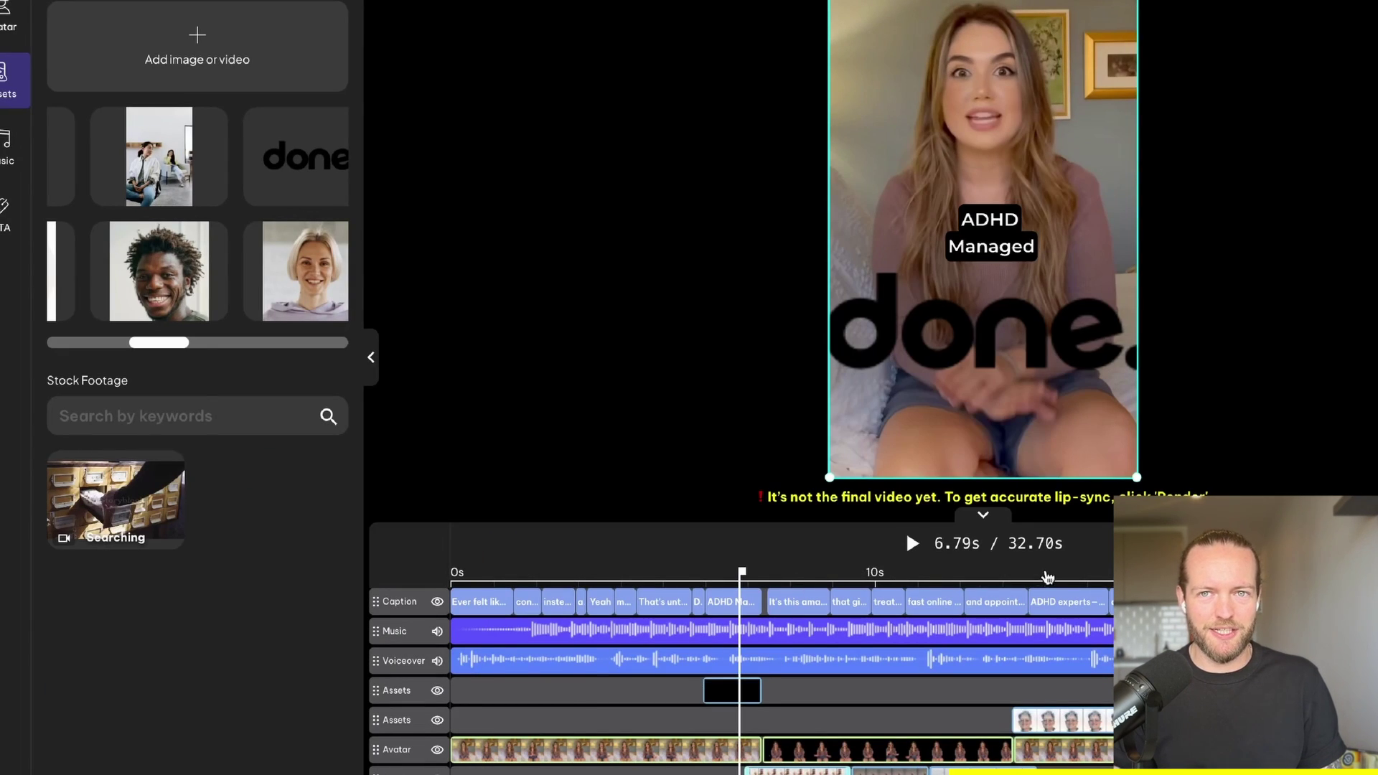
{"action": "left_click", "coordinate": [1083, 579]}
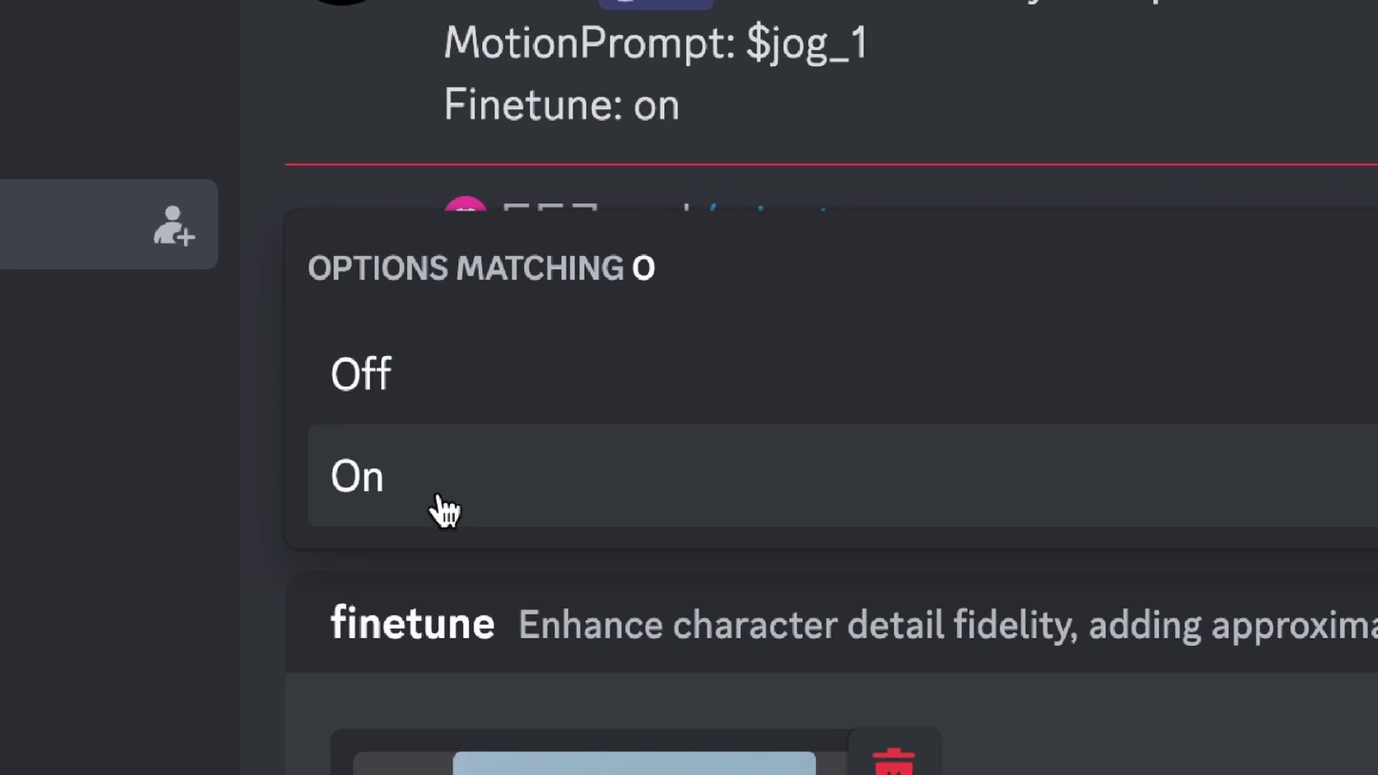
Set finetune to On in the /animate command.
{"action": "left_click", "coordinate": [445, 509]}
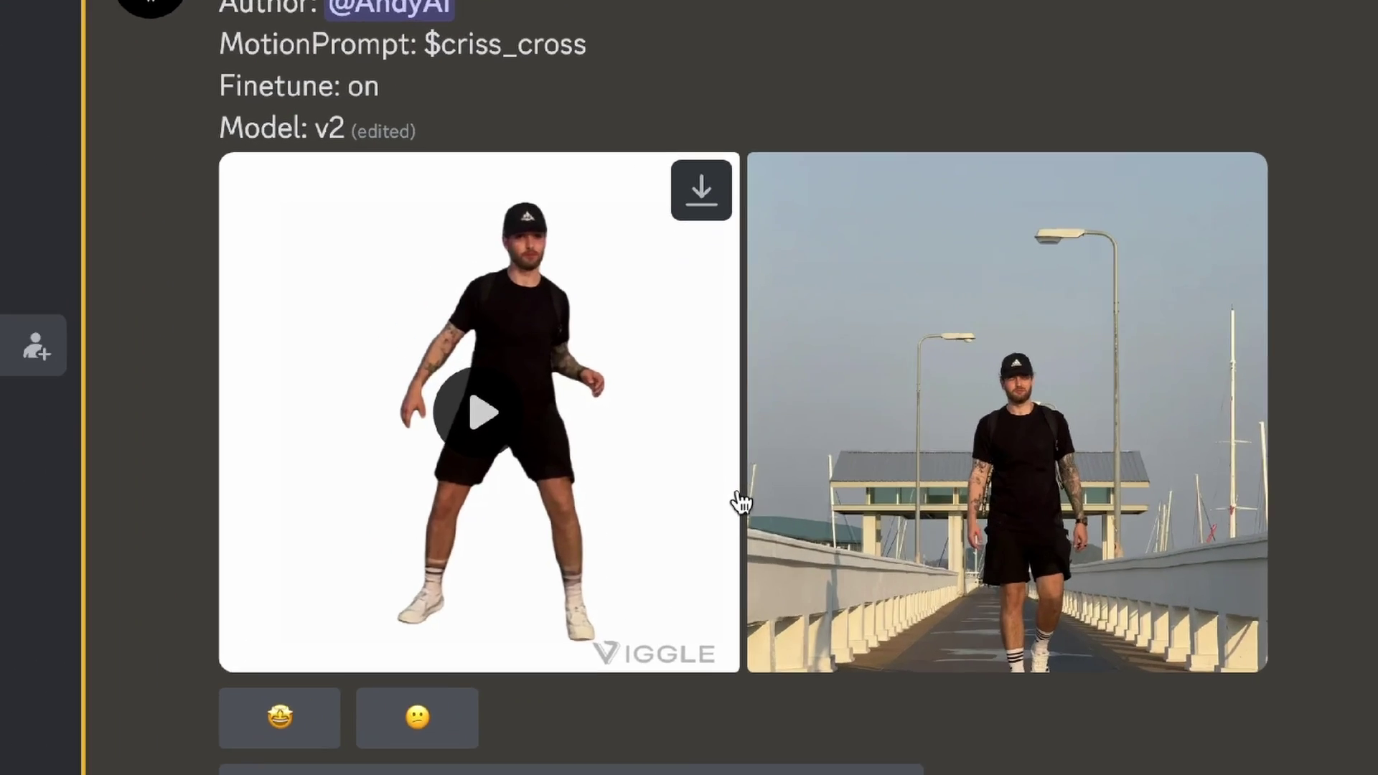
Send the $criss_cross request, then give the $breakdown animation of IMG_5273.JPG a White background.
{"action": "left_click", "coordinate": [553, 430]}
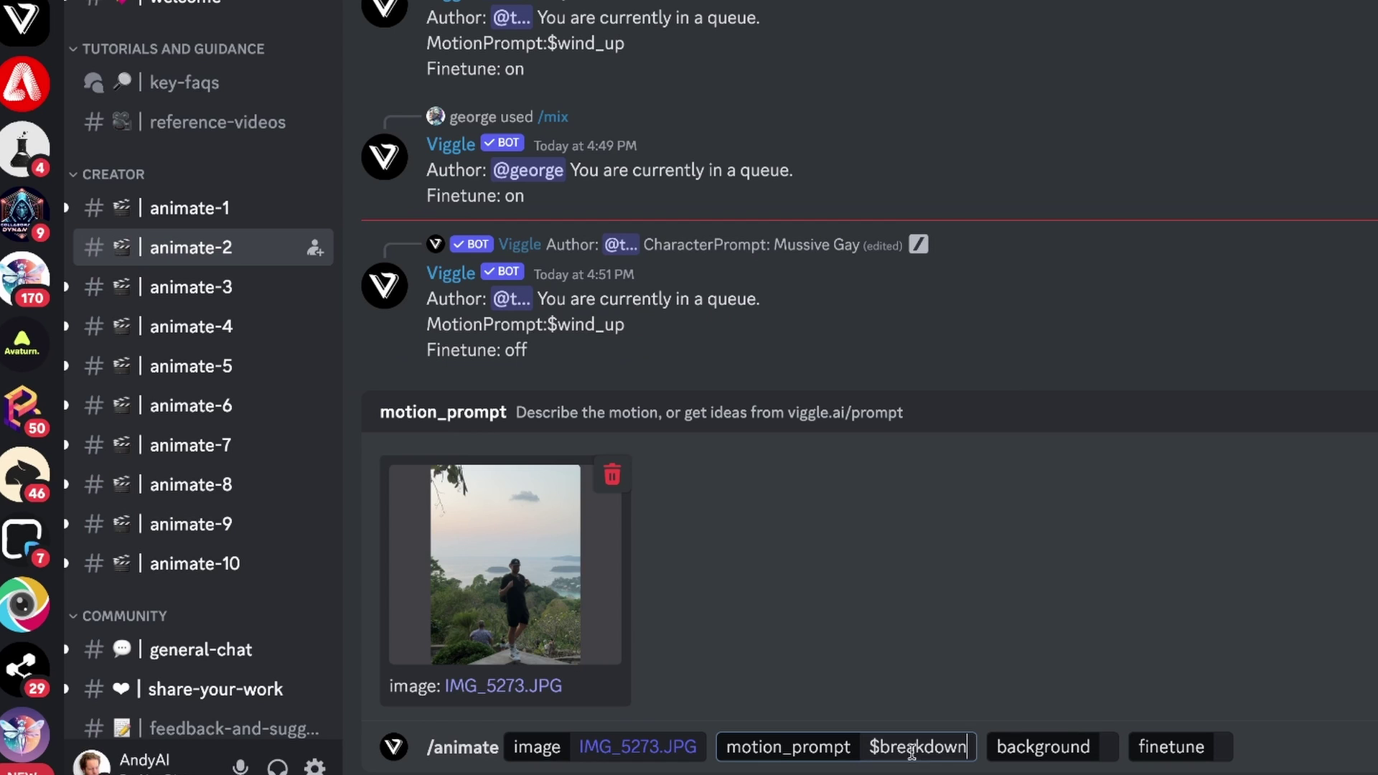
{"action": "left_click", "coordinate": [1104, 748]}
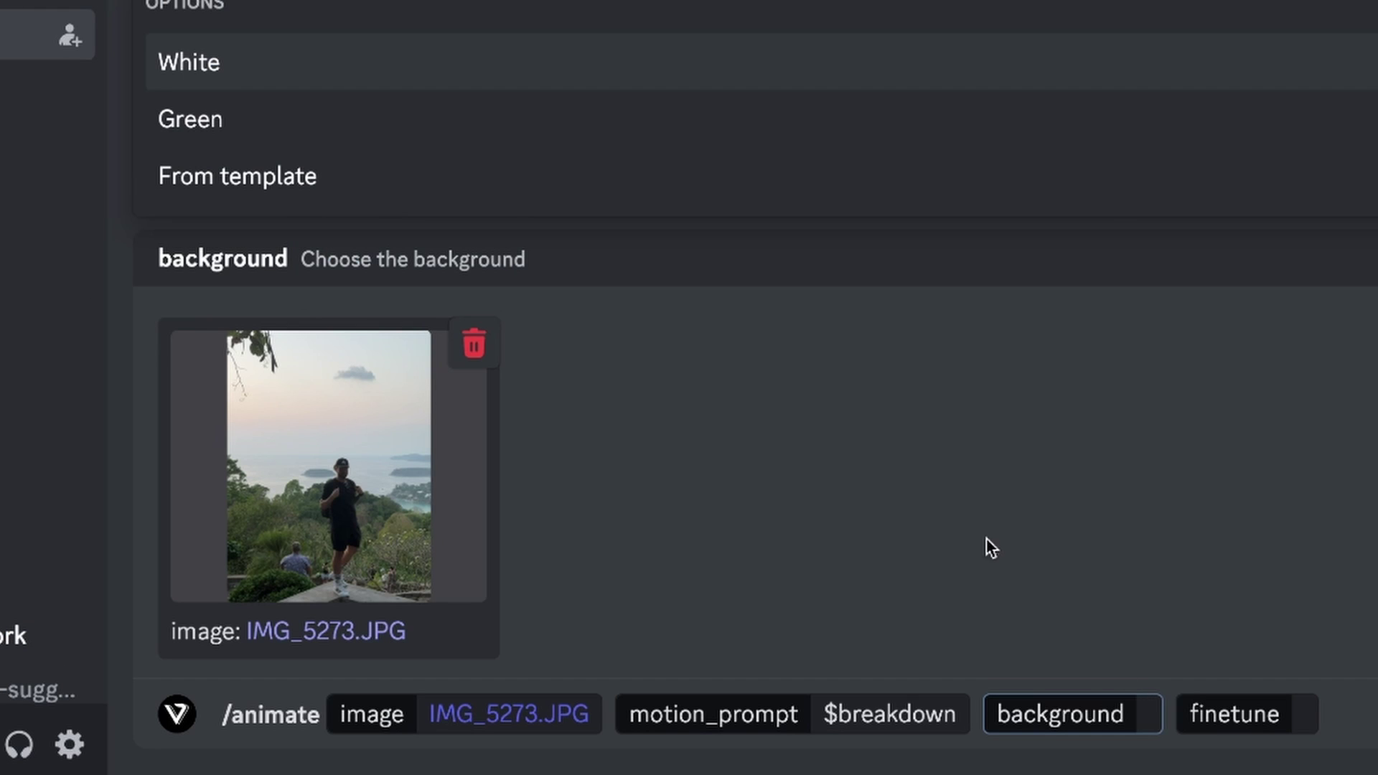
{"action": "left_click", "coordinate": [255, 85]}
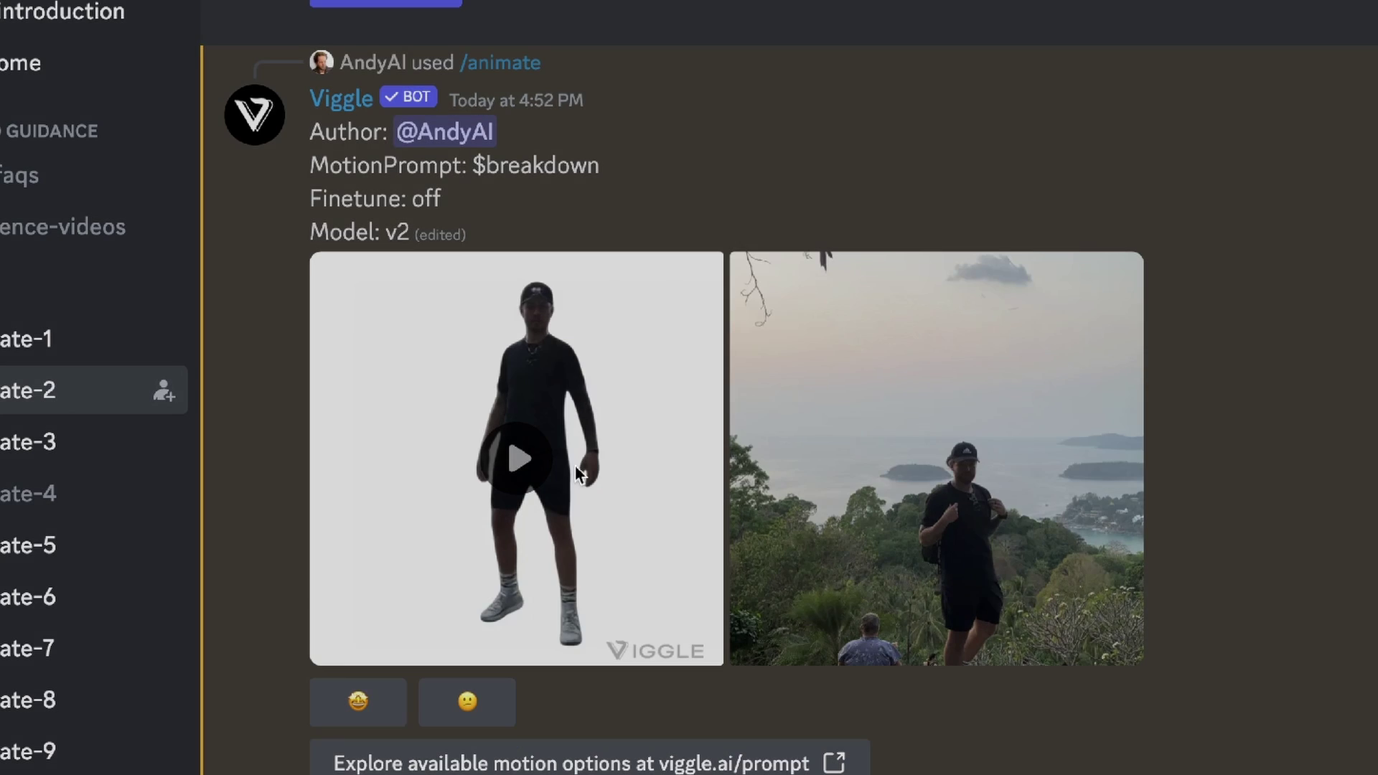
Enlarge and watch Viggle's $criss_cross result video of the bridge photo, then close it.
{"action": "left_click", "coordinate": [576, 474]}
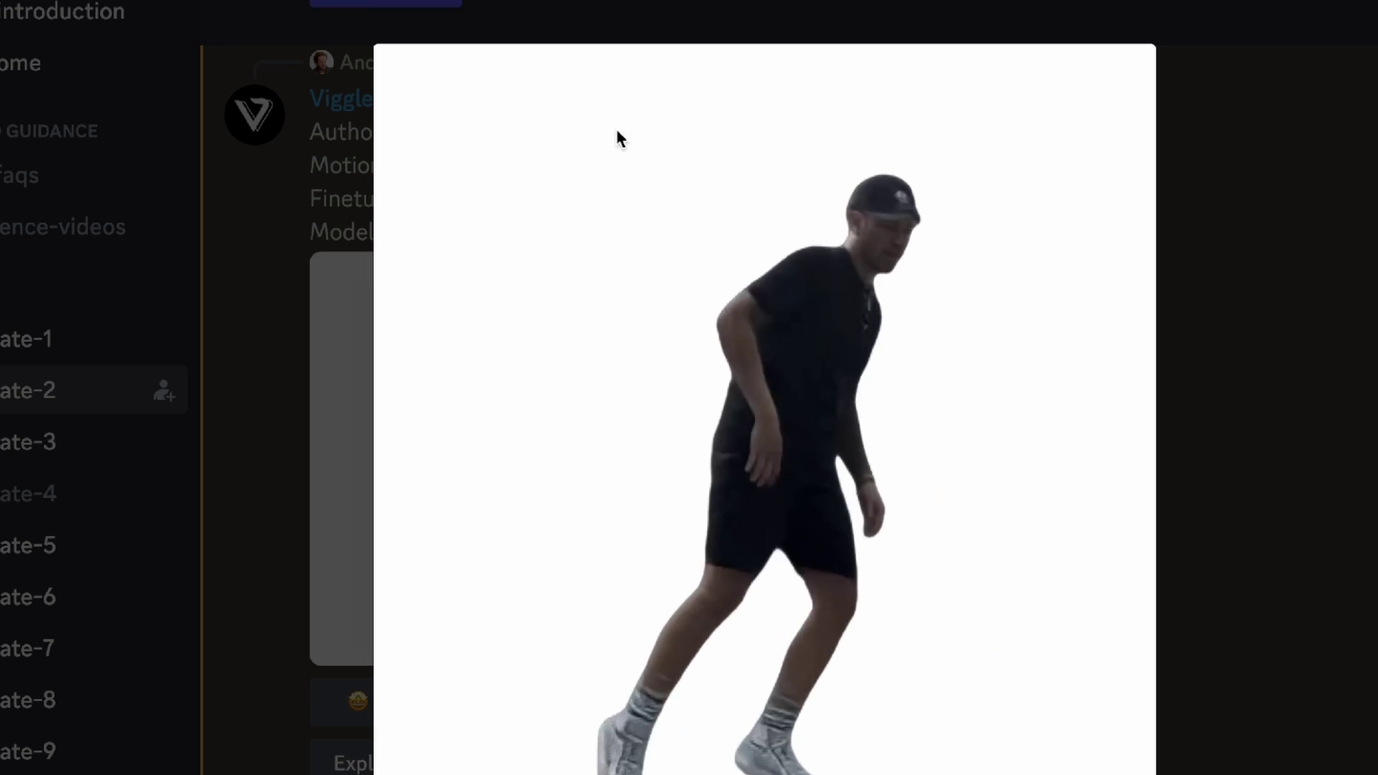
{"action": "left_click", "coordinate": [1163, 609]}
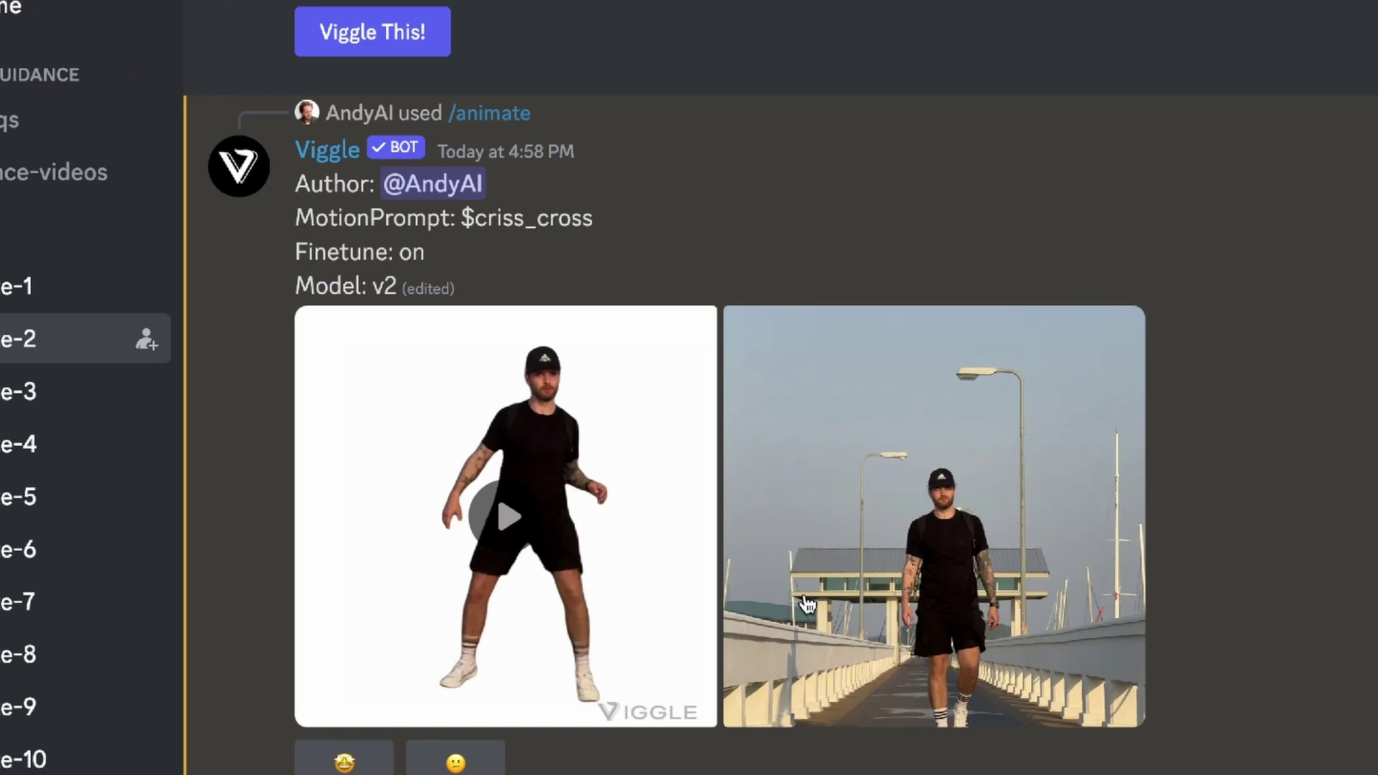
Scroll through other users' Viggle results and preview the green-screen catwalk video enlarged.
{"action": "scroll", "coordinate": [809, 606], "scroll_direction": "up", "scroll_amount": 5}
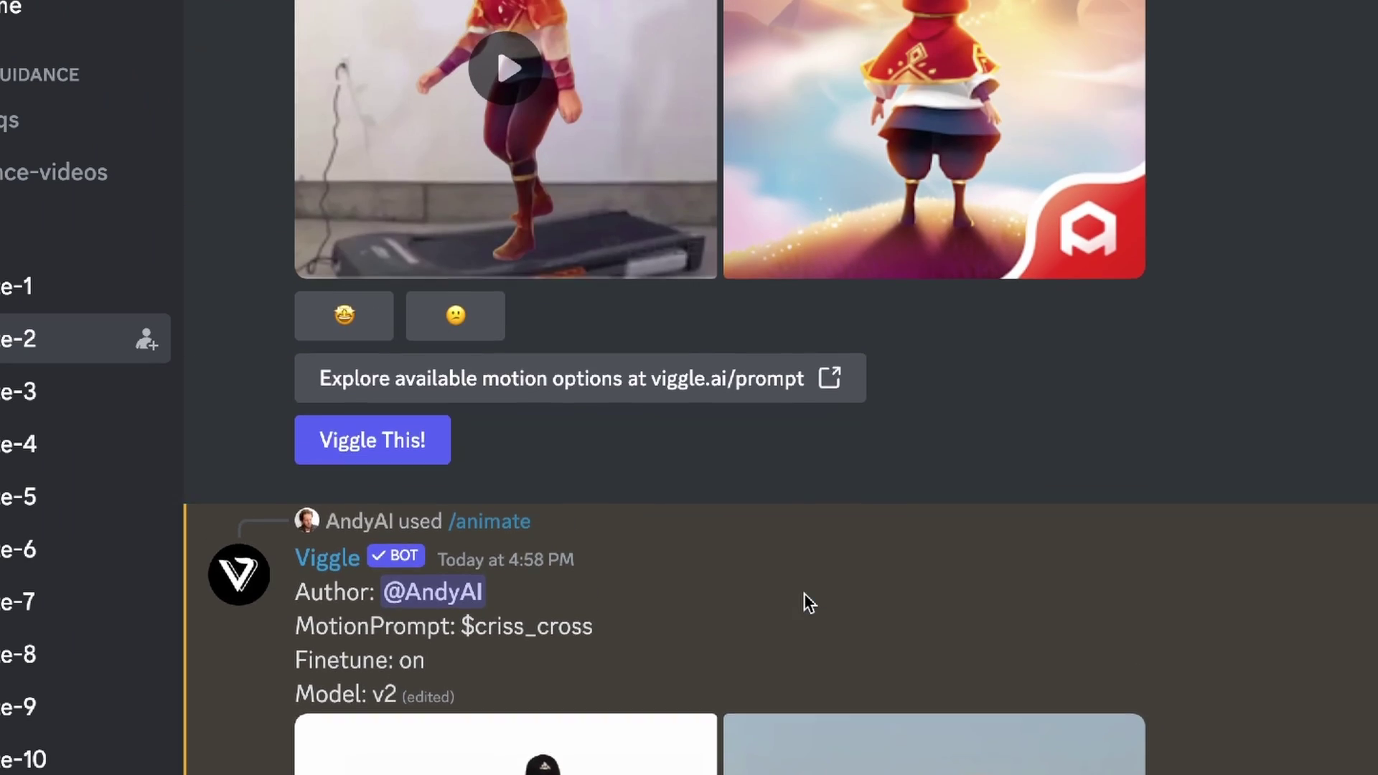
{"action": "scroll", "coordinate": [804, 592], "scroll_direction": "up", "scroll_amount": 6}
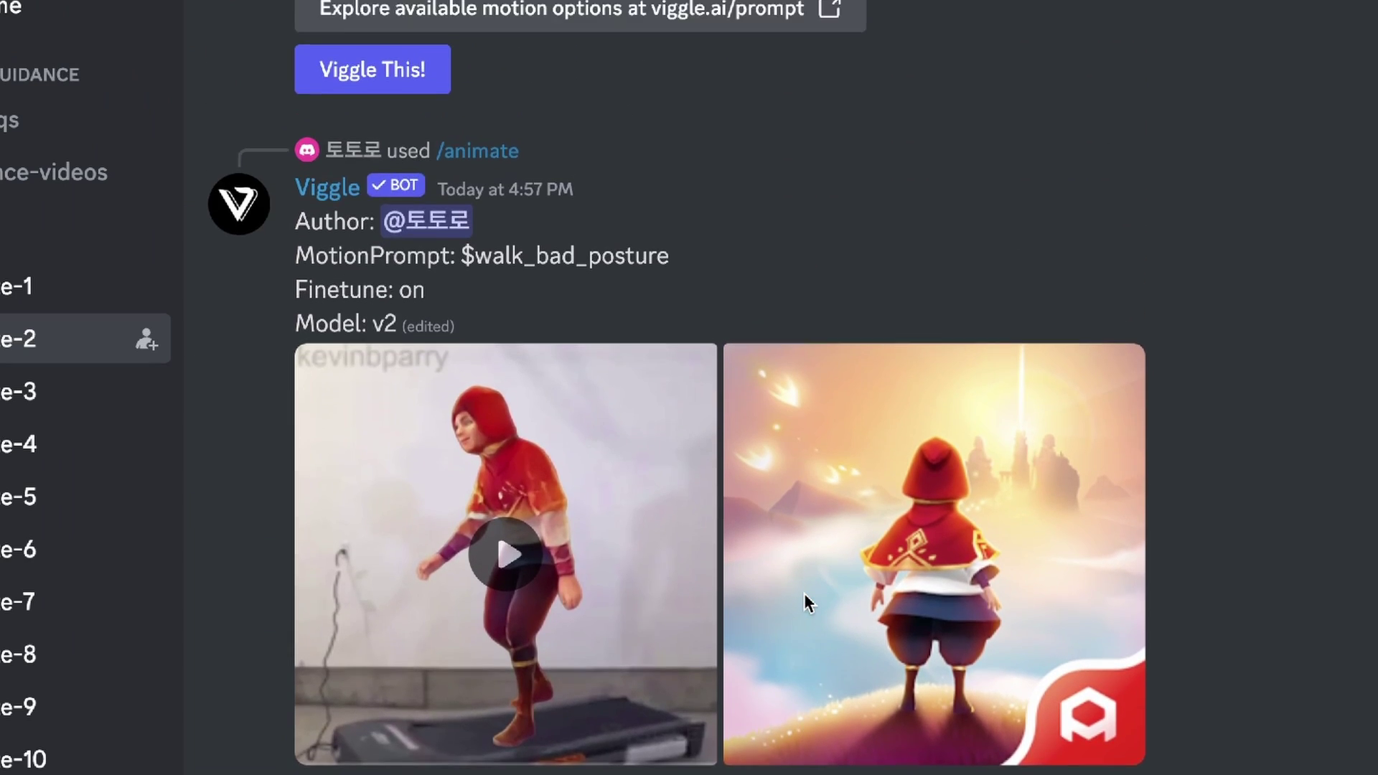
{"action": "scroll", "coordinate": [803, 602], "scroll_direction": "down", "scroll_amount": 8}
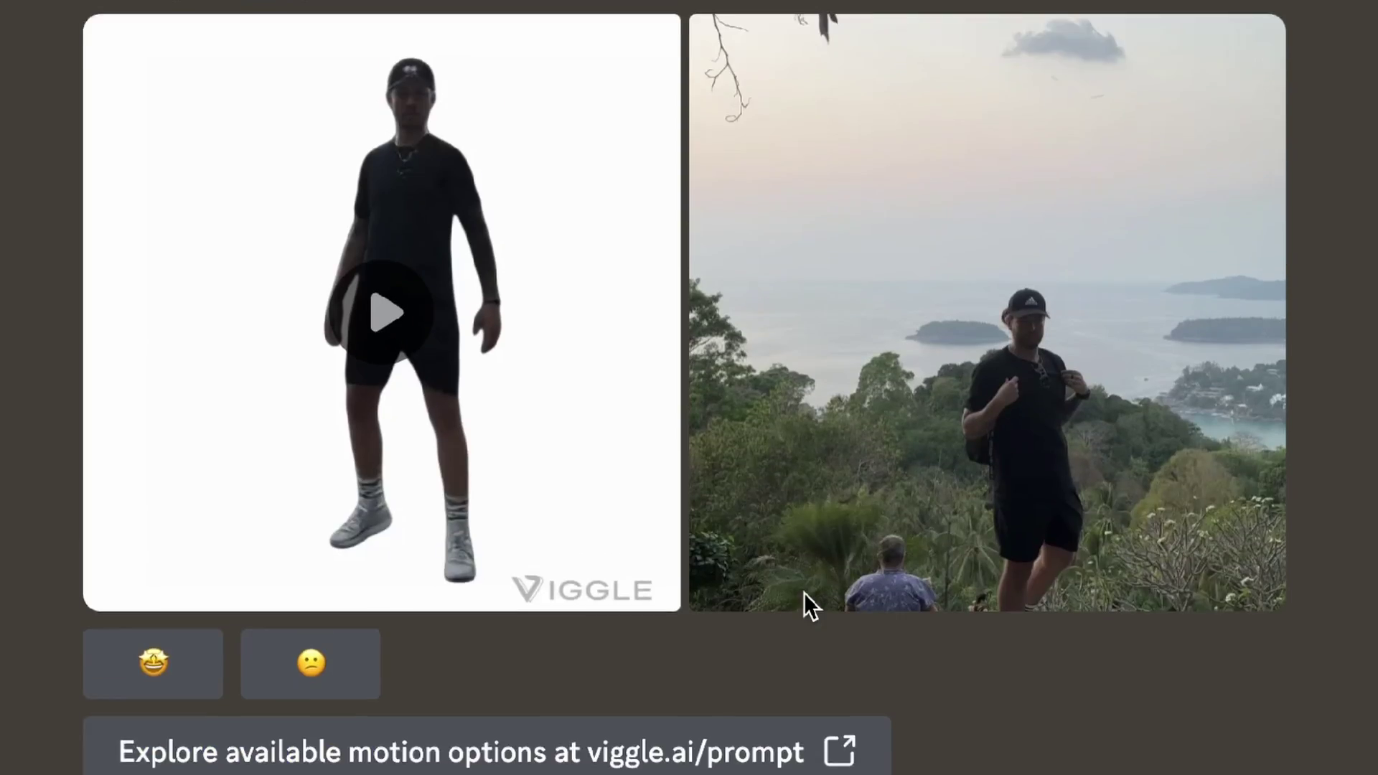
{"action": "scroll", "coordinate": [803, 593], "scroll_direction": "up", "scroll_amount": 12}
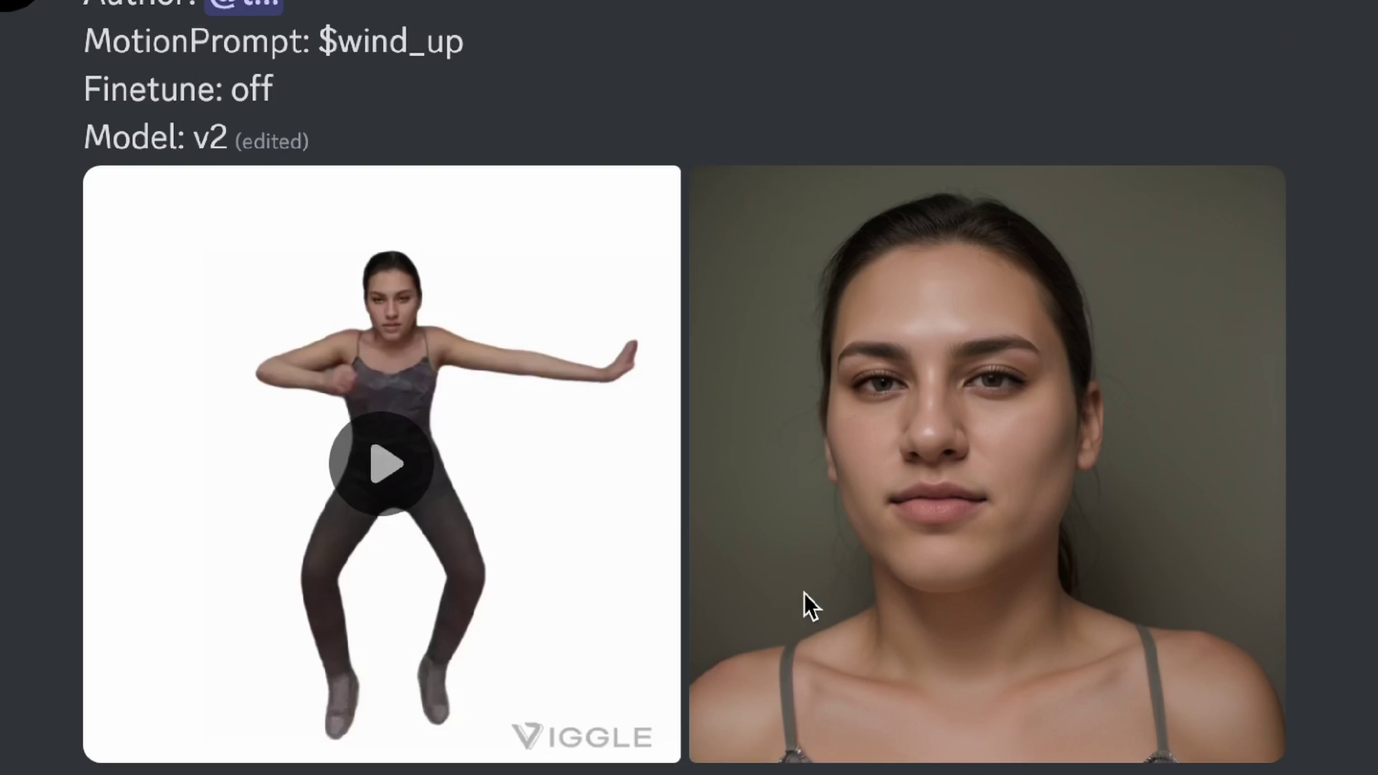
{"action": "scroll", "coordinate": [804, 602], "scroll_direction": "up", "scroll_amount": 3}
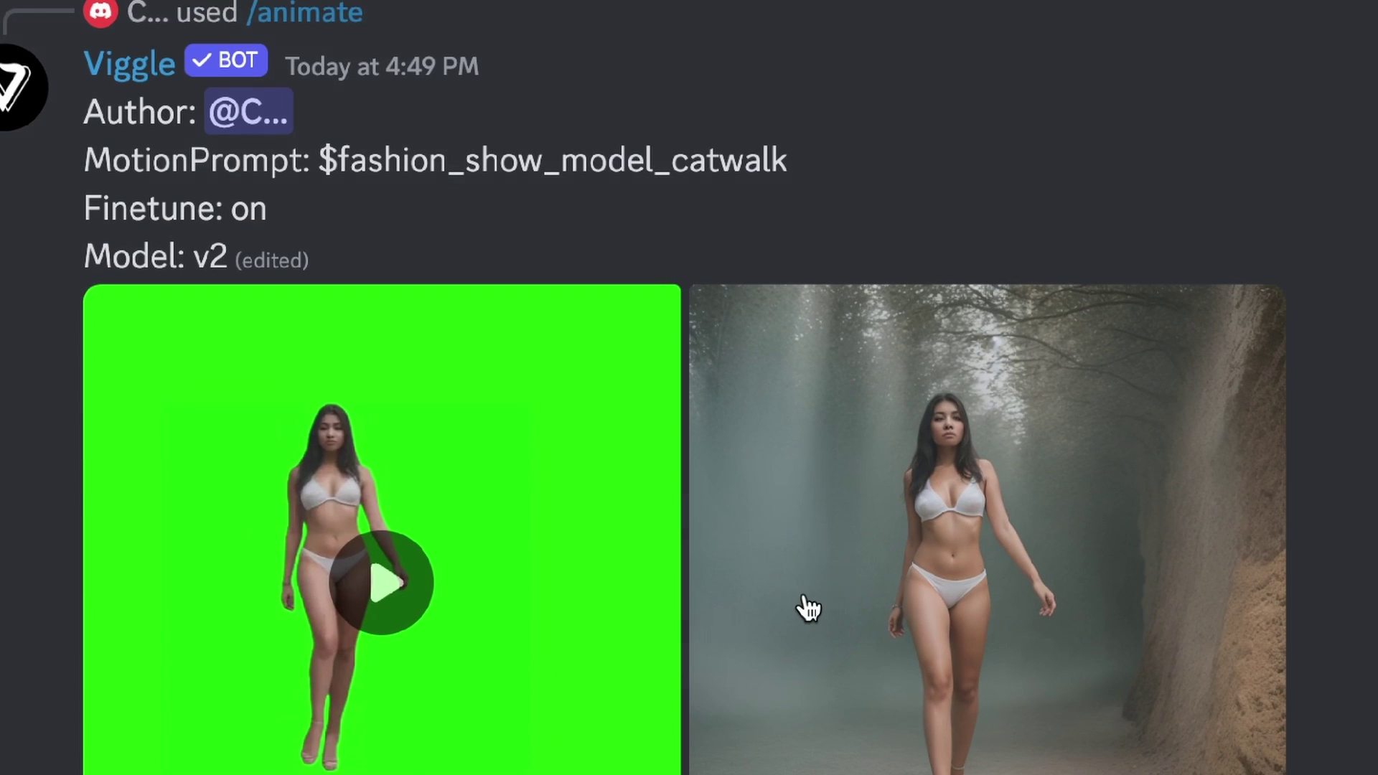
{"action": "left_click", "coordinate": [660, 603]}
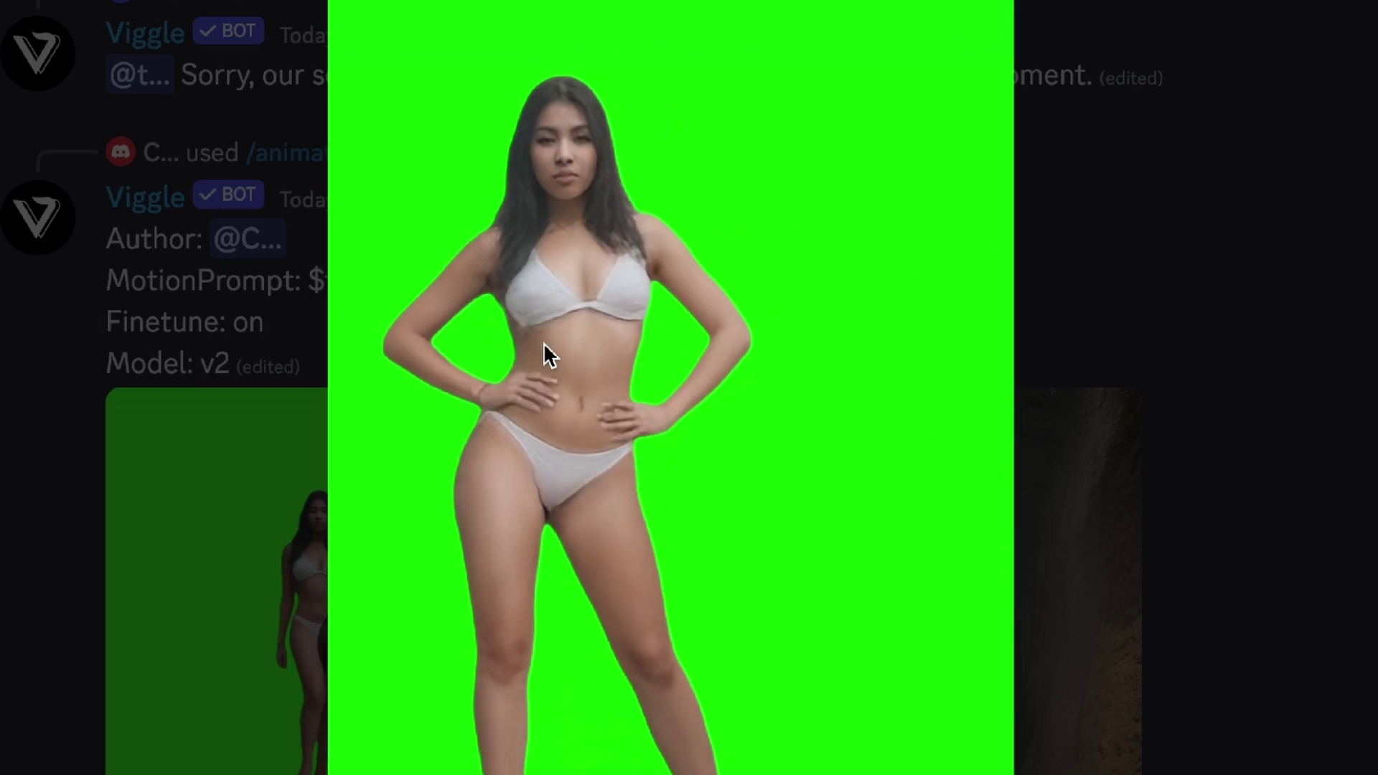
{"action": "left_click", "coordinate": [1082, 597]}
{"action": "scroll", "coordinate": [1083, 597], "scroll_direction": "down", "scroll_amount": 6}
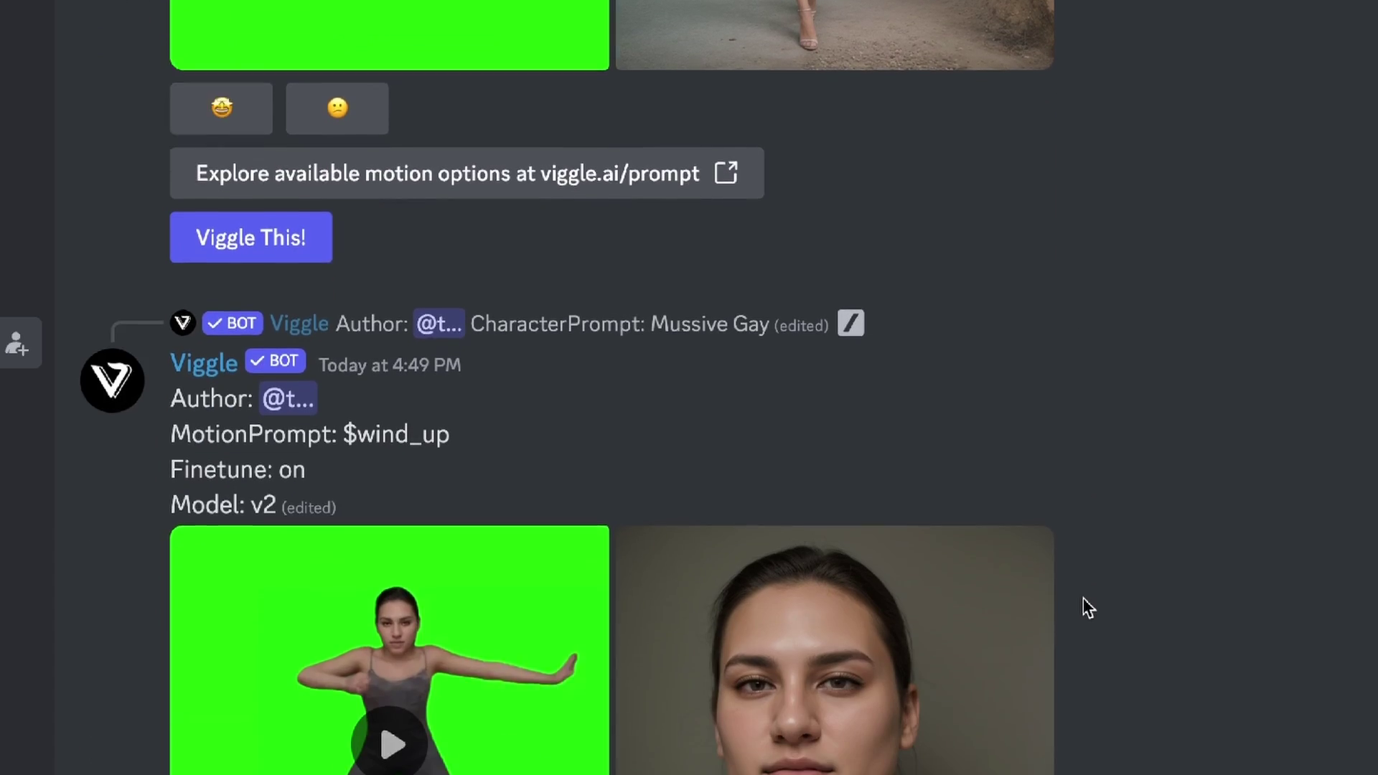
{"action": "scroll", "coordinate": [1082, 598], "scroll_direction": "down", "scroll_amount": 10}
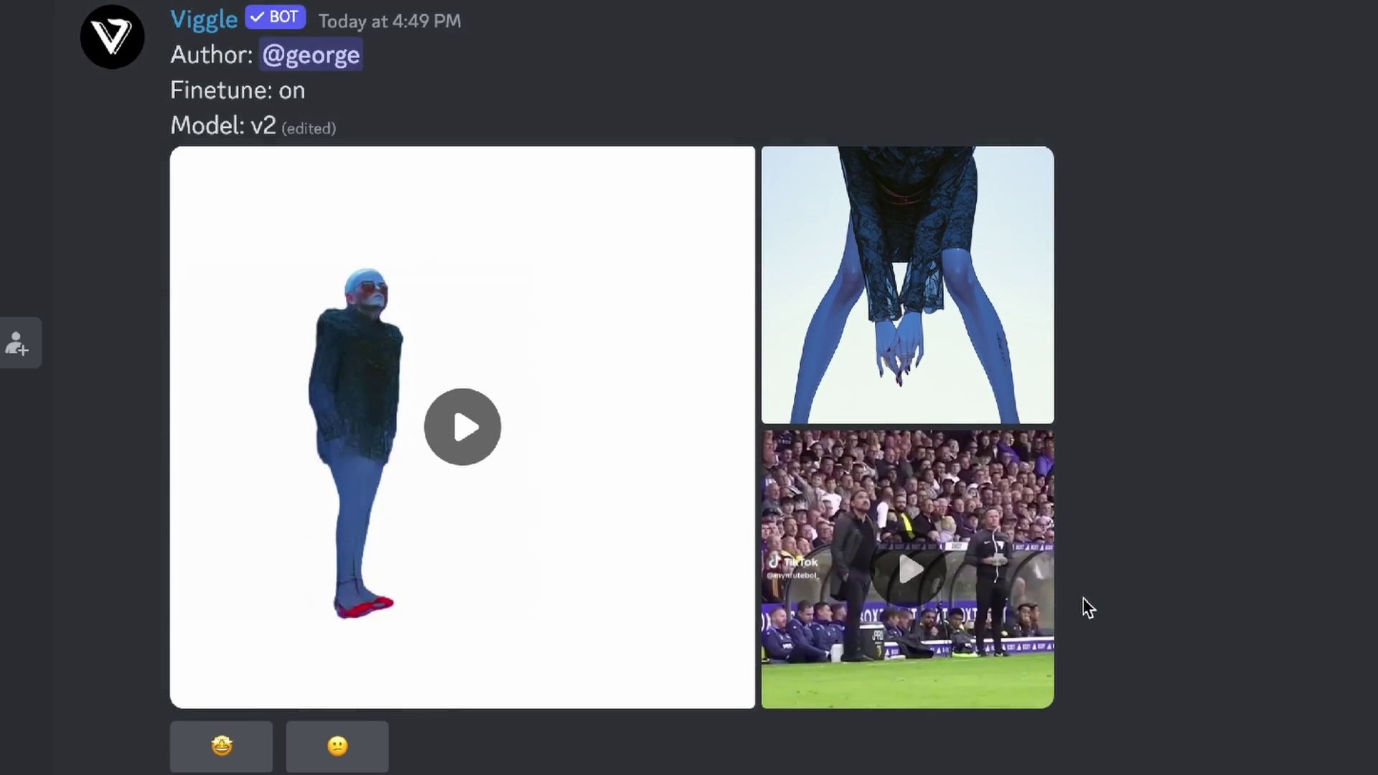
{"action": "scroll", "coordinate": [1085, 601], "scroll_direction": "down", "scroll_amount": 10}
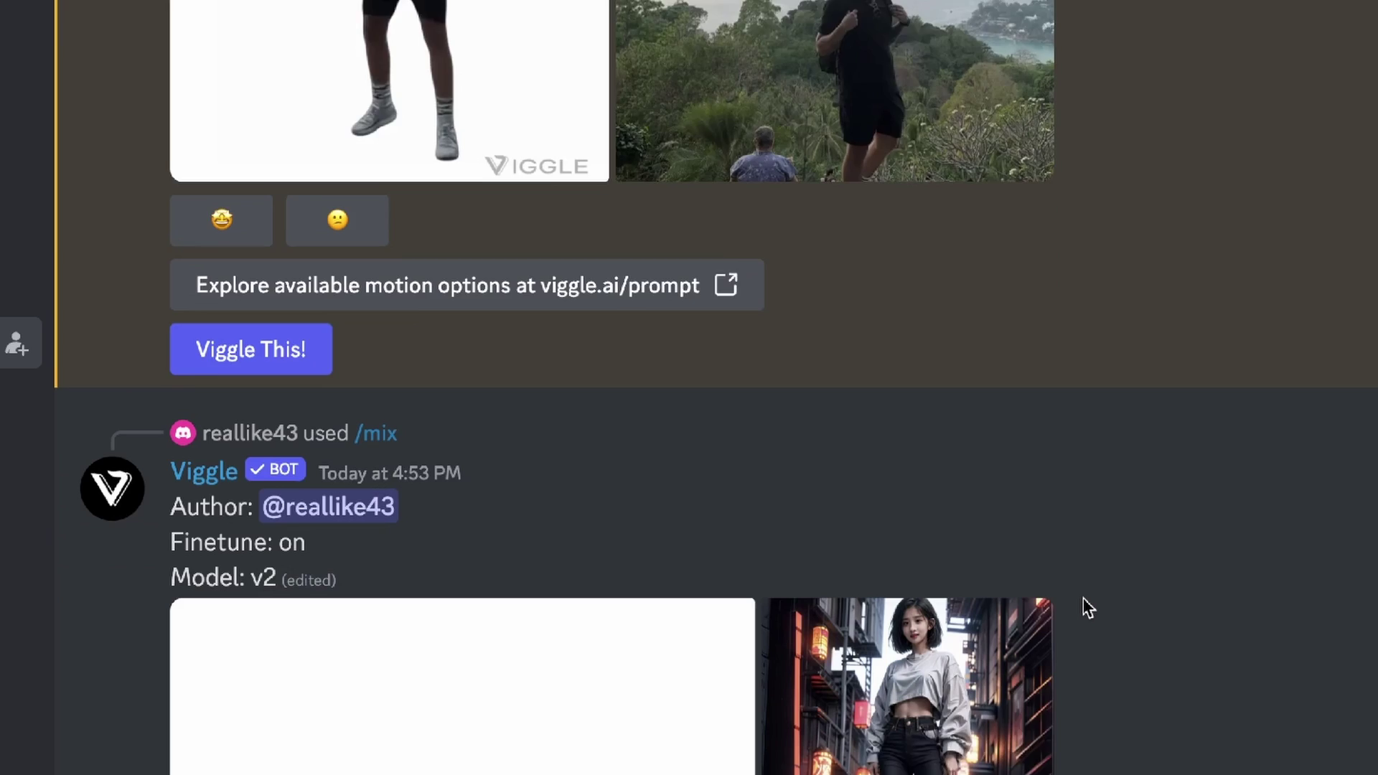
{"action": "scroll", "coordinate": [1083, 597], "scroll_direction": "down", "scroll_amount": 12}
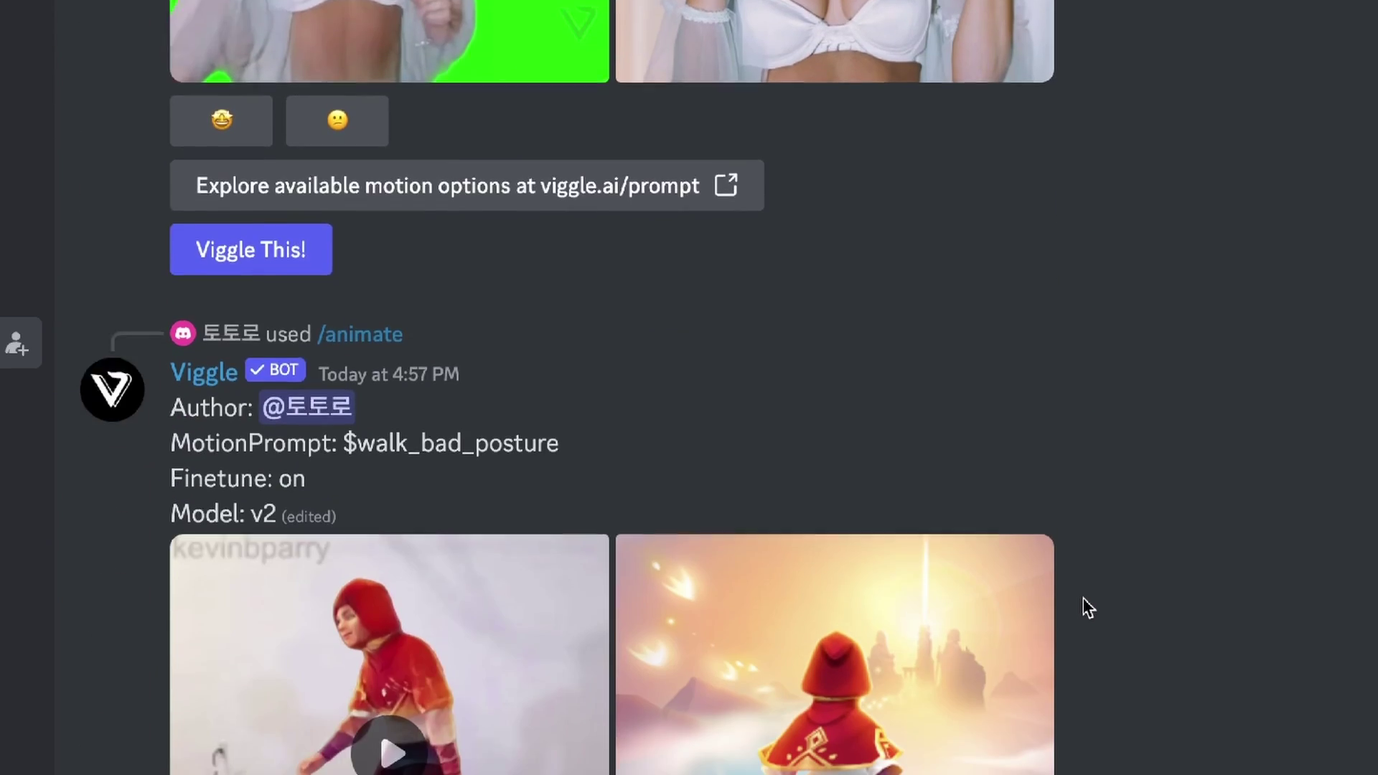
{"action": "scroll", "coordinate": [1083, 597], "scroll_direction": "down", "scroll_amount": 5}
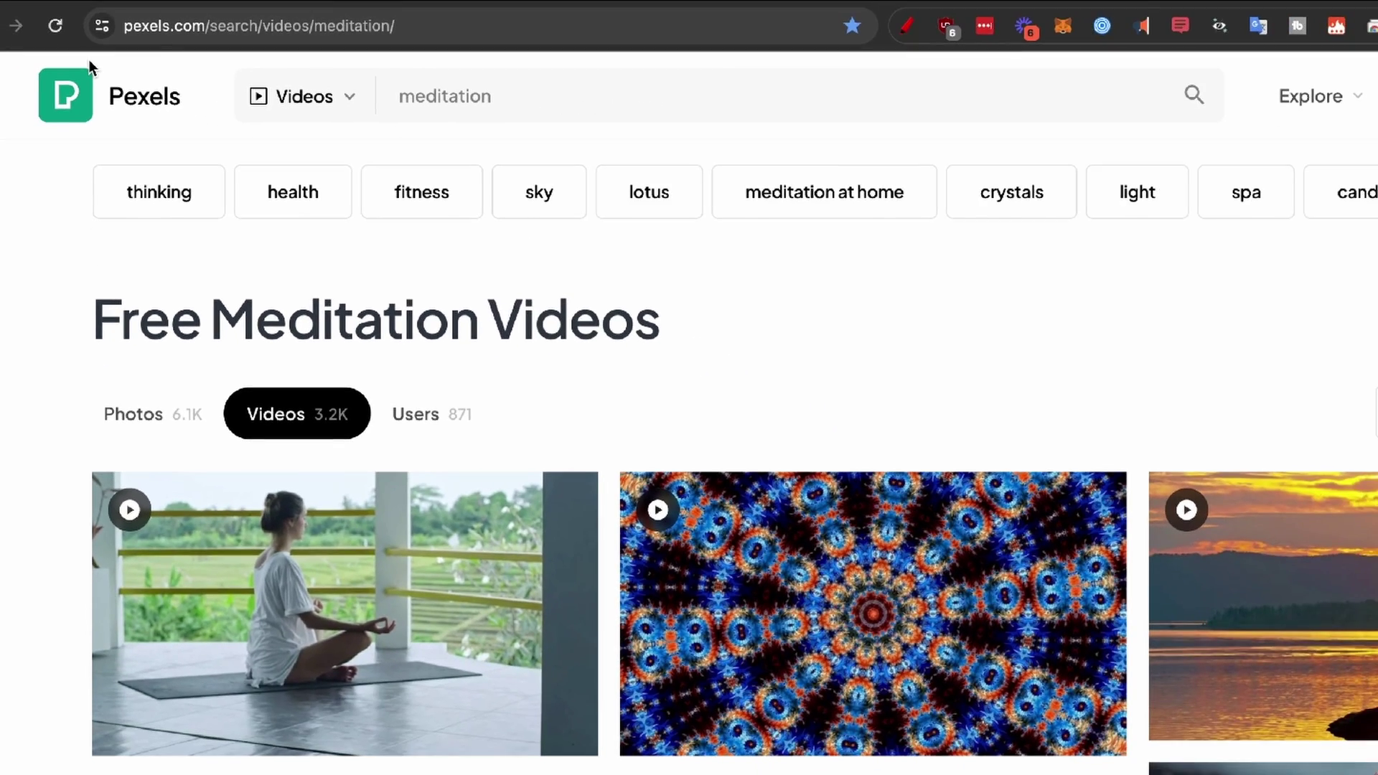
Search Pexels videos for 'dance', open the rooftop dancer clip, and list its download sizes.
{"action": "left_click", "coordinate": [859, 111]}
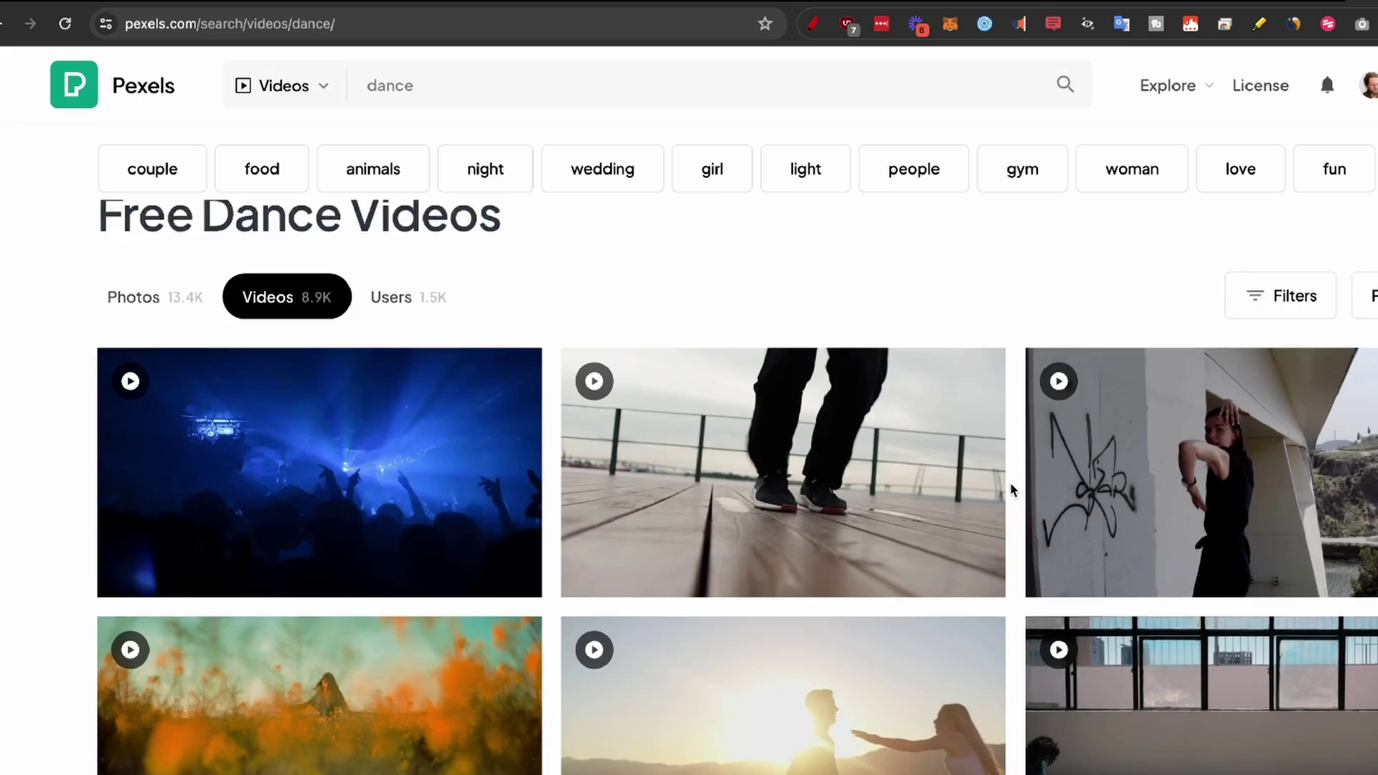
{"action": "scroll", "coordinate": [1011, 490], "scroll_direction": "down", "scroll_amount": 6}
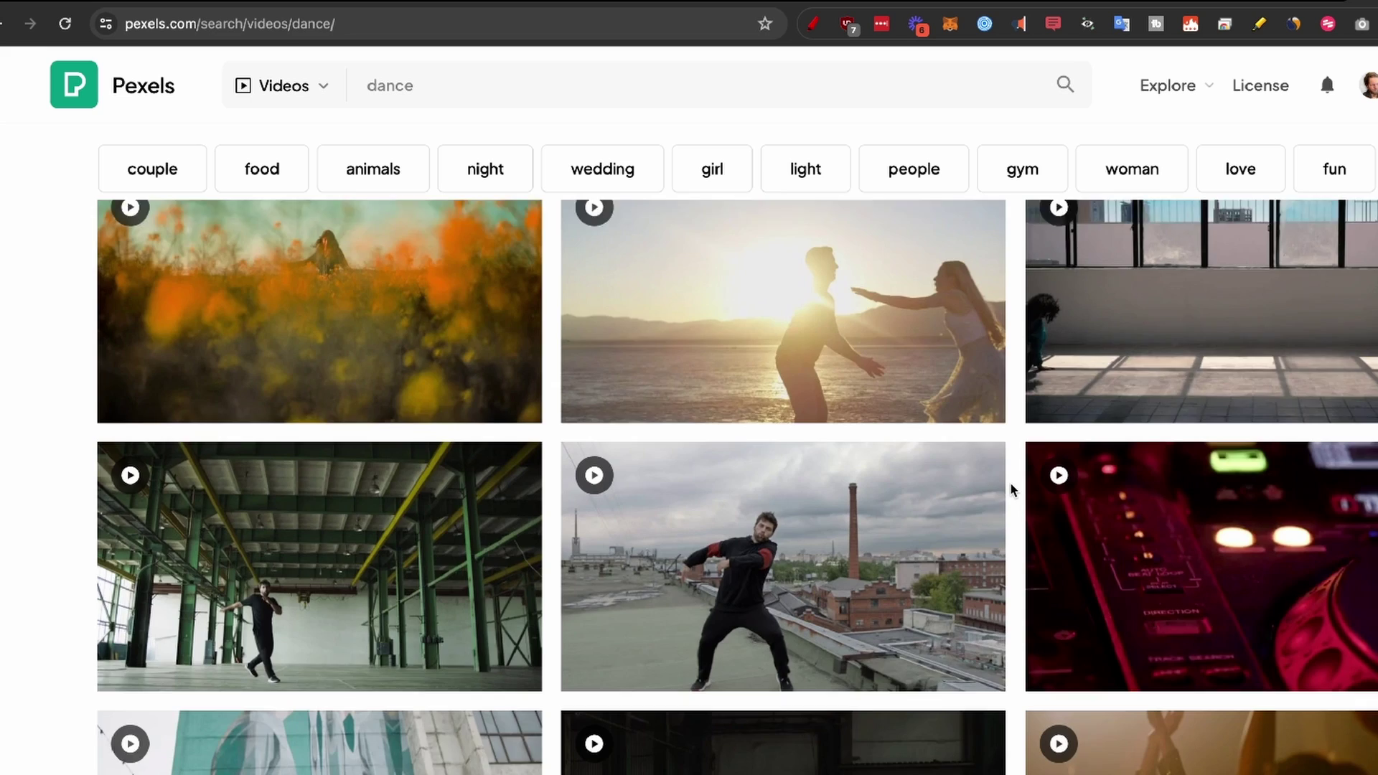
{"action": "scroll", "coordinate": [1012, 490], "scroll_direction": "down", "scroll_amount": 8}
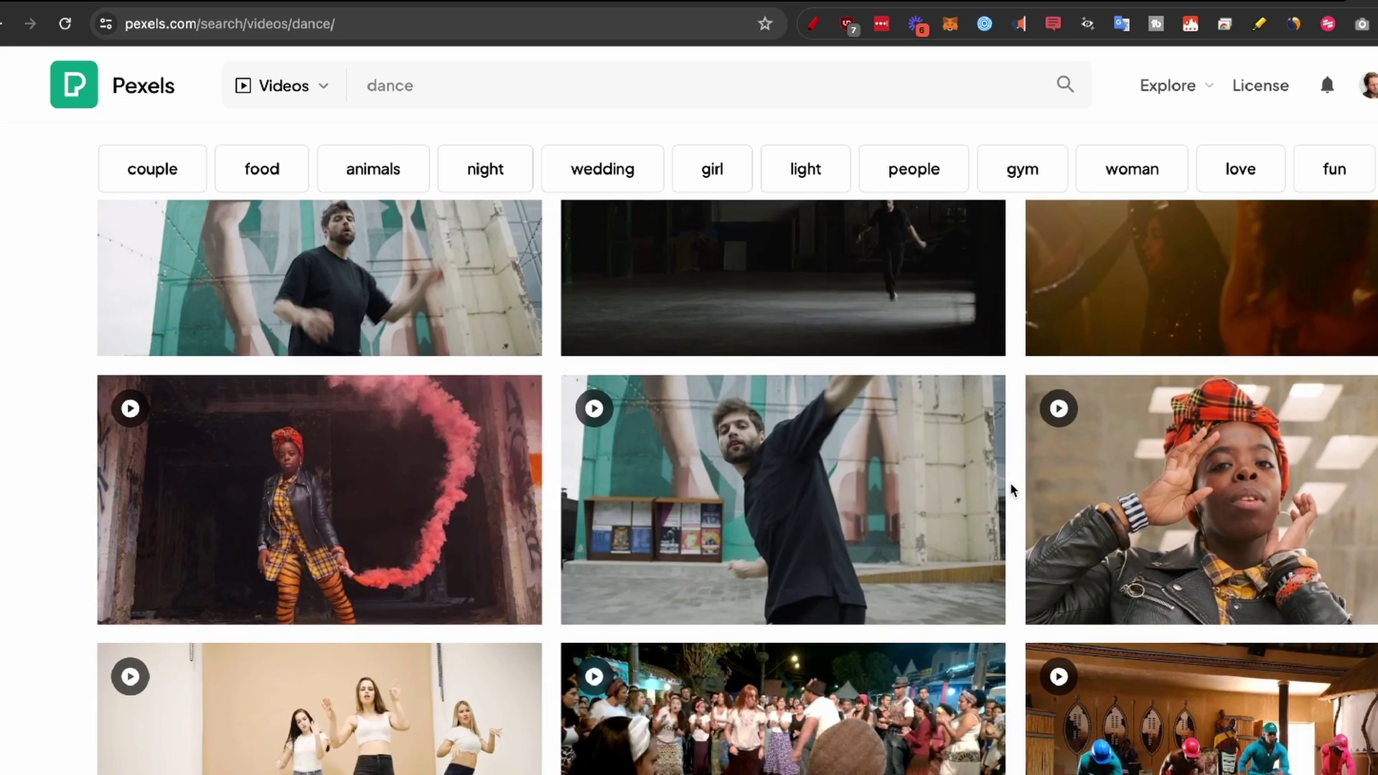
{"action": "scroll", "coordinate": [1012, 490], "scroll_direction": "down", "scroll_amount": 5}
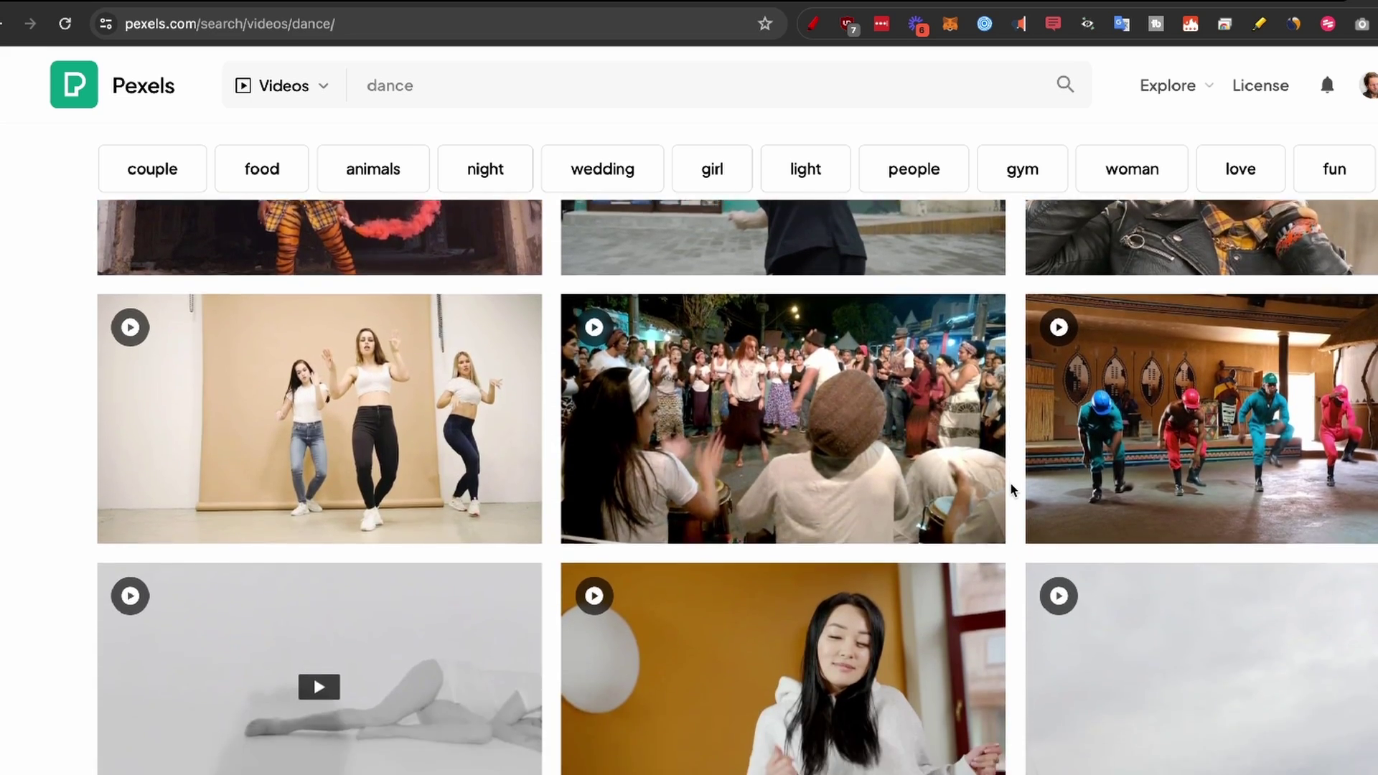
{"action": "scroll", "coordinate": [1012, 490], "scroll_direction": "down", "scroll_amount": 8}
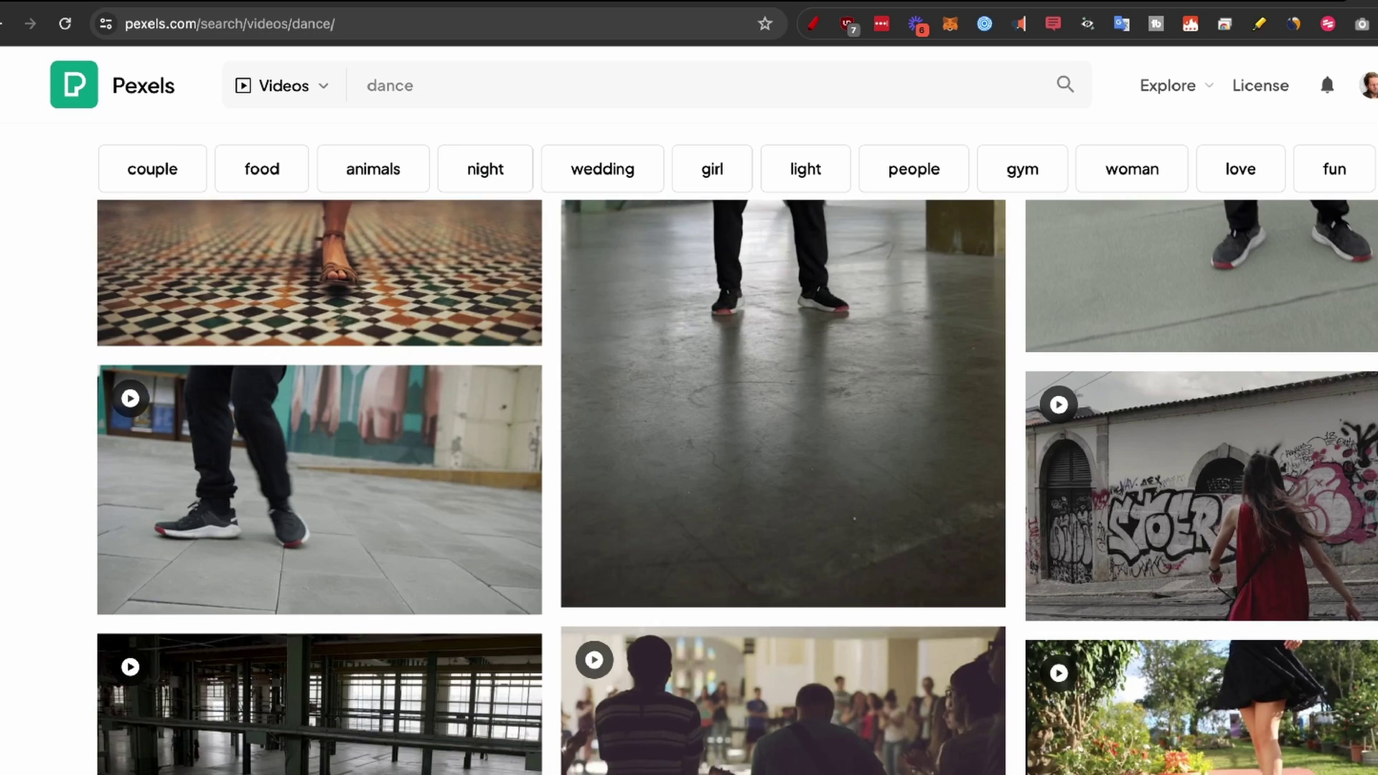
{"action": "scroll", "coordinate": [1011, 490], "scroll_direction": "down", "scroll_amount": 3}
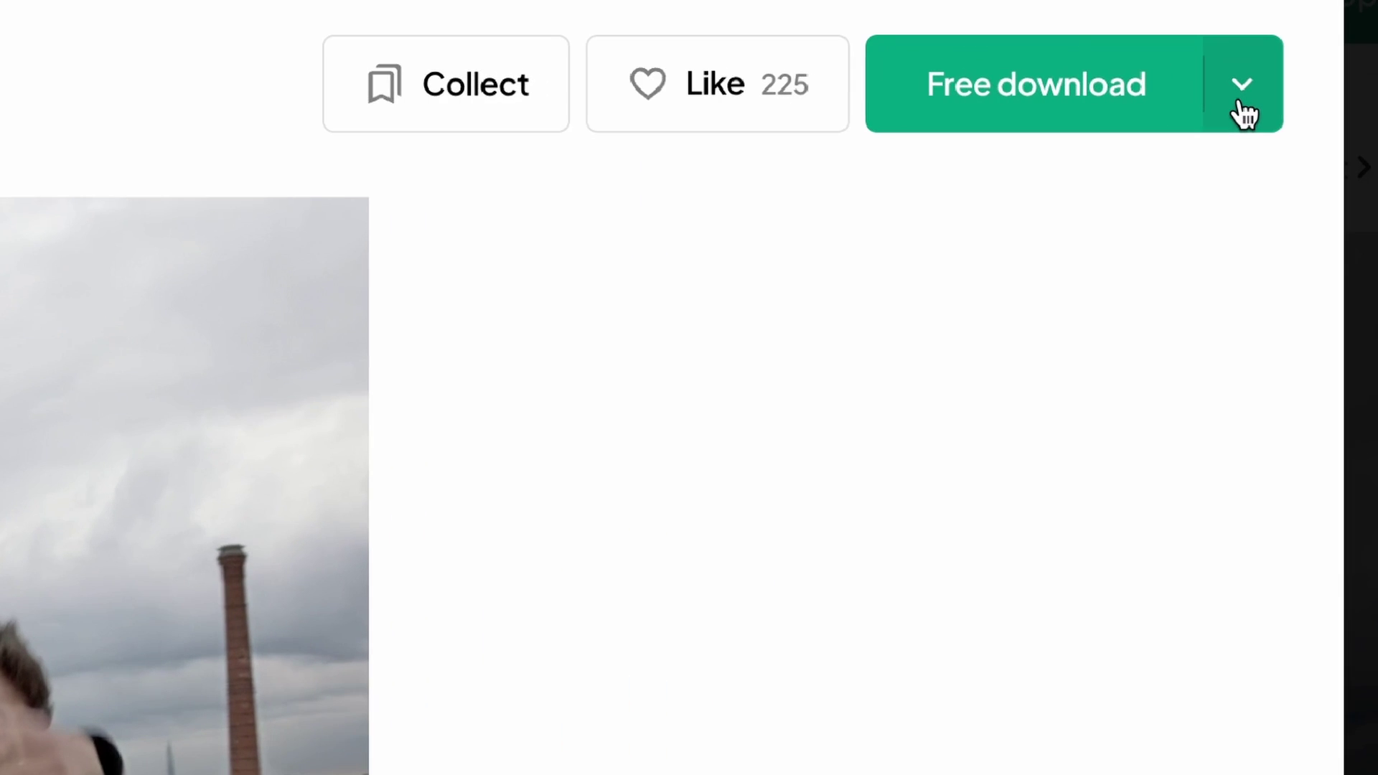
{"action": "left_click", "coordinate": [1243, 113]}
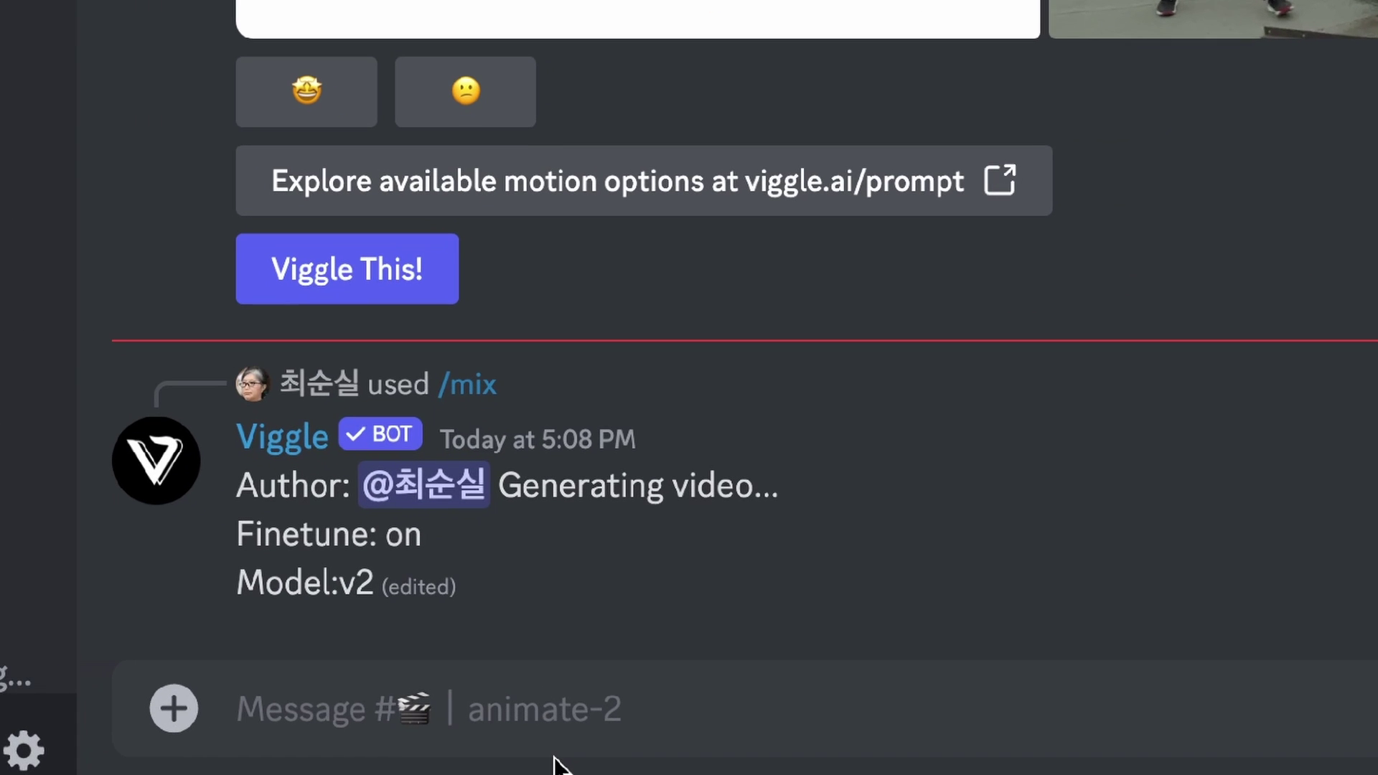
Send Viggle /mix with IMG_4503.JPG, the rooftop dance mp4, Green background and finetune On.
{"action": "type", "text": "/"}
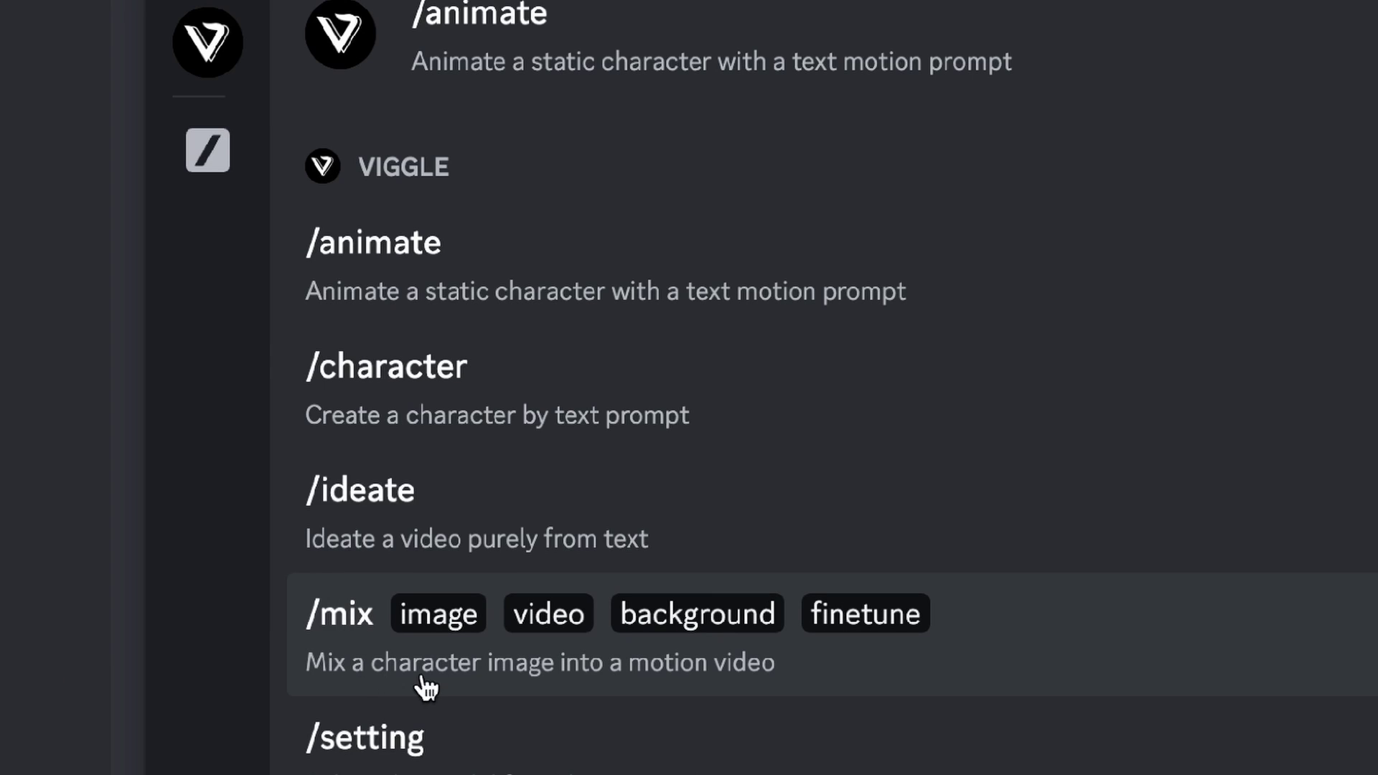
{"action": "left_click", "coordinate": [766, 682]}
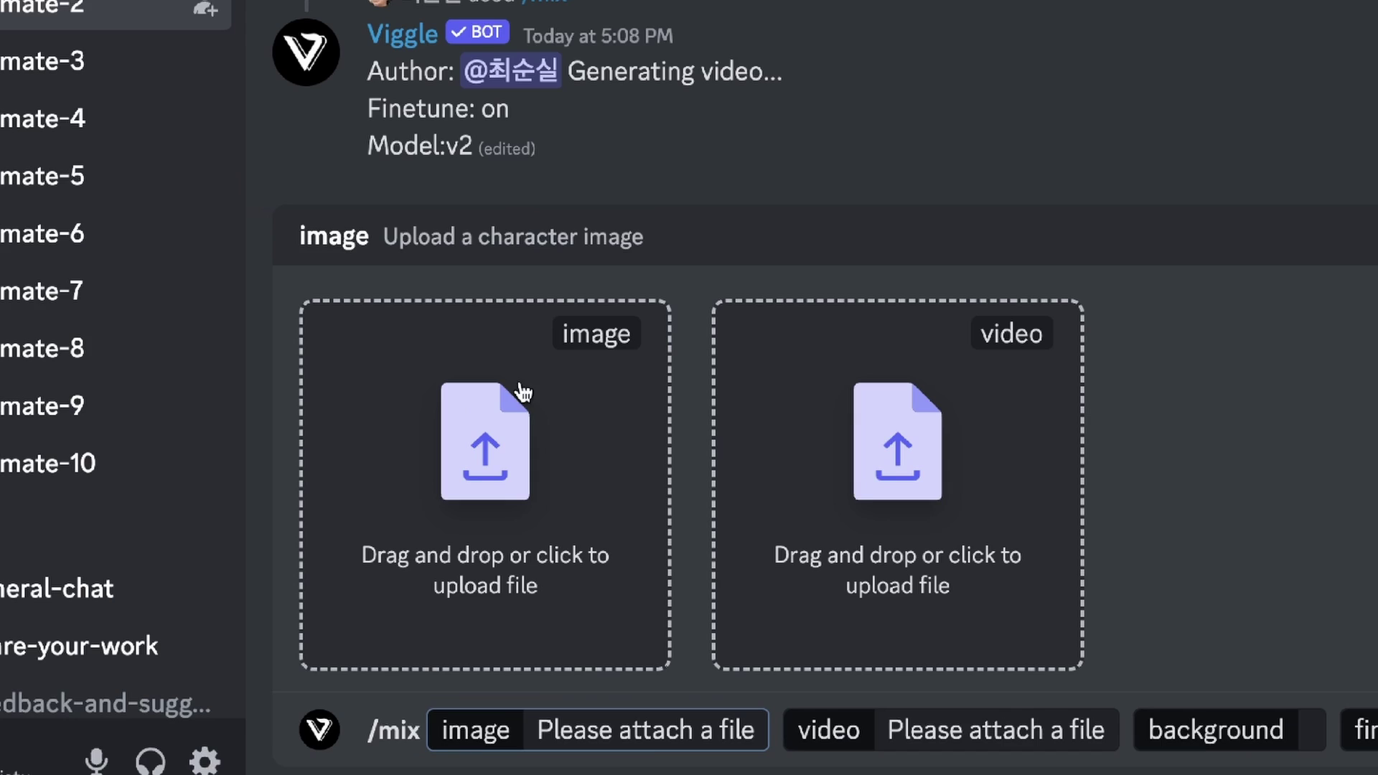
{"action": "left_click_drag", "start_coordinate": [523, 391], "coordinate": [466, 470]}
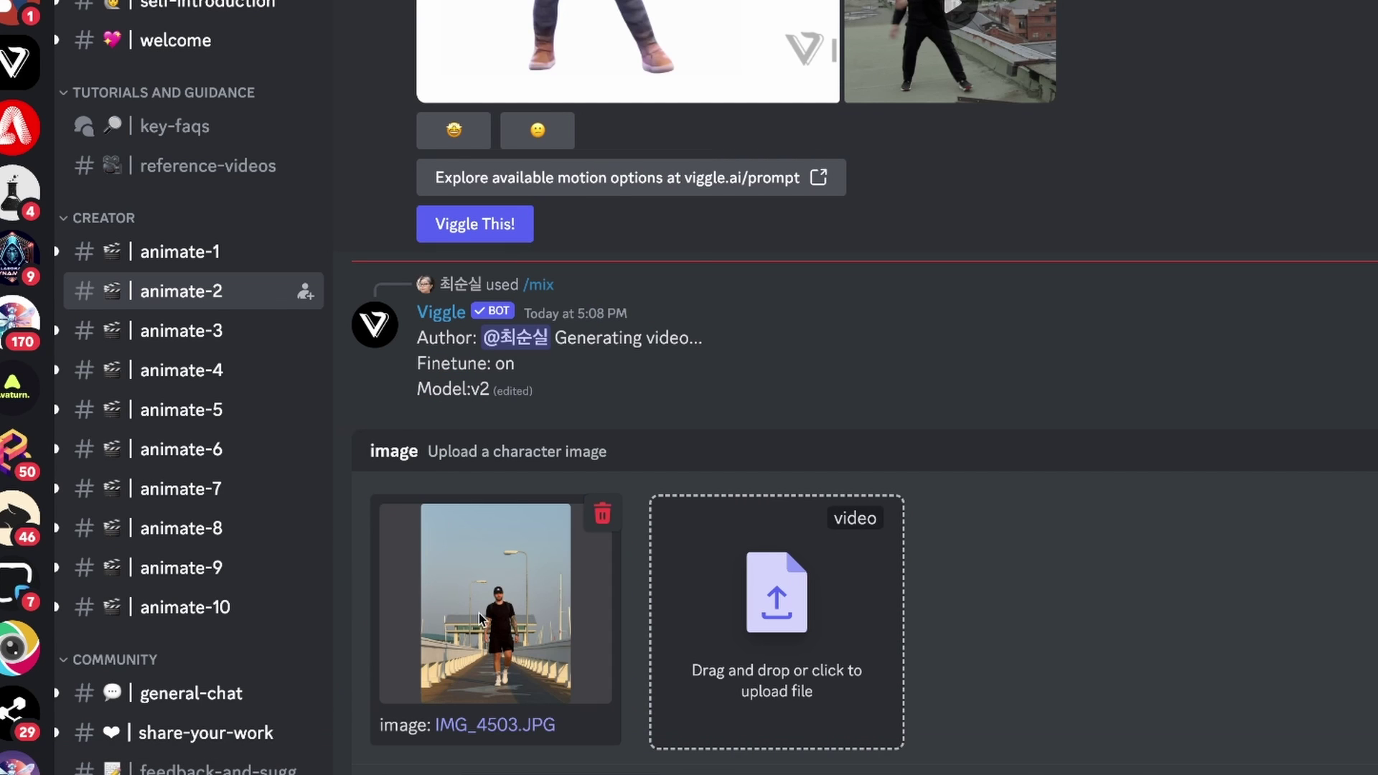
{"action": "left_click", "coordinate": [1101, 771]}
{"action": "left_click_drag", "start_coordinate": [636, 79], "coordinate": [806, 670]}
{"action": "left_click", "coordinate": [1110, 741]}
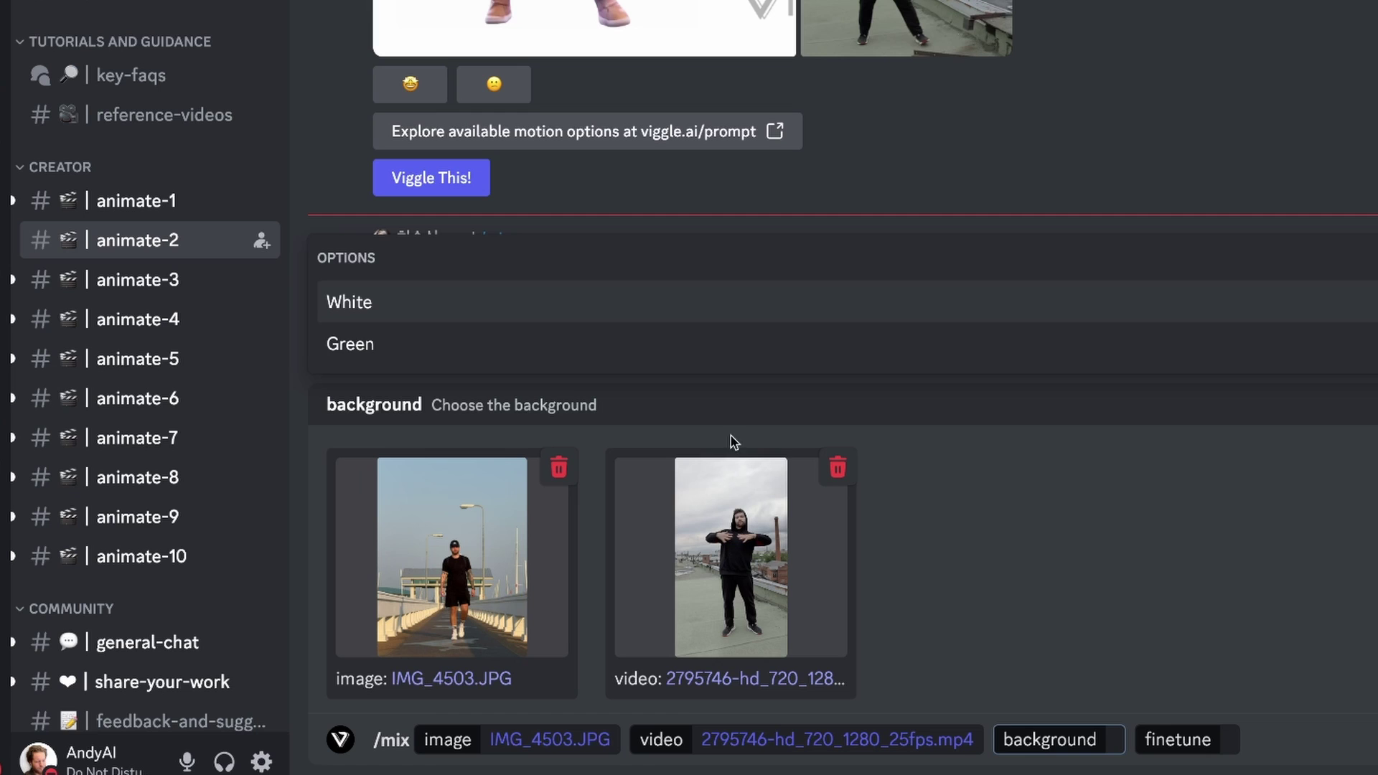
{"action": "left_click", "coordinate": [357, 349]}
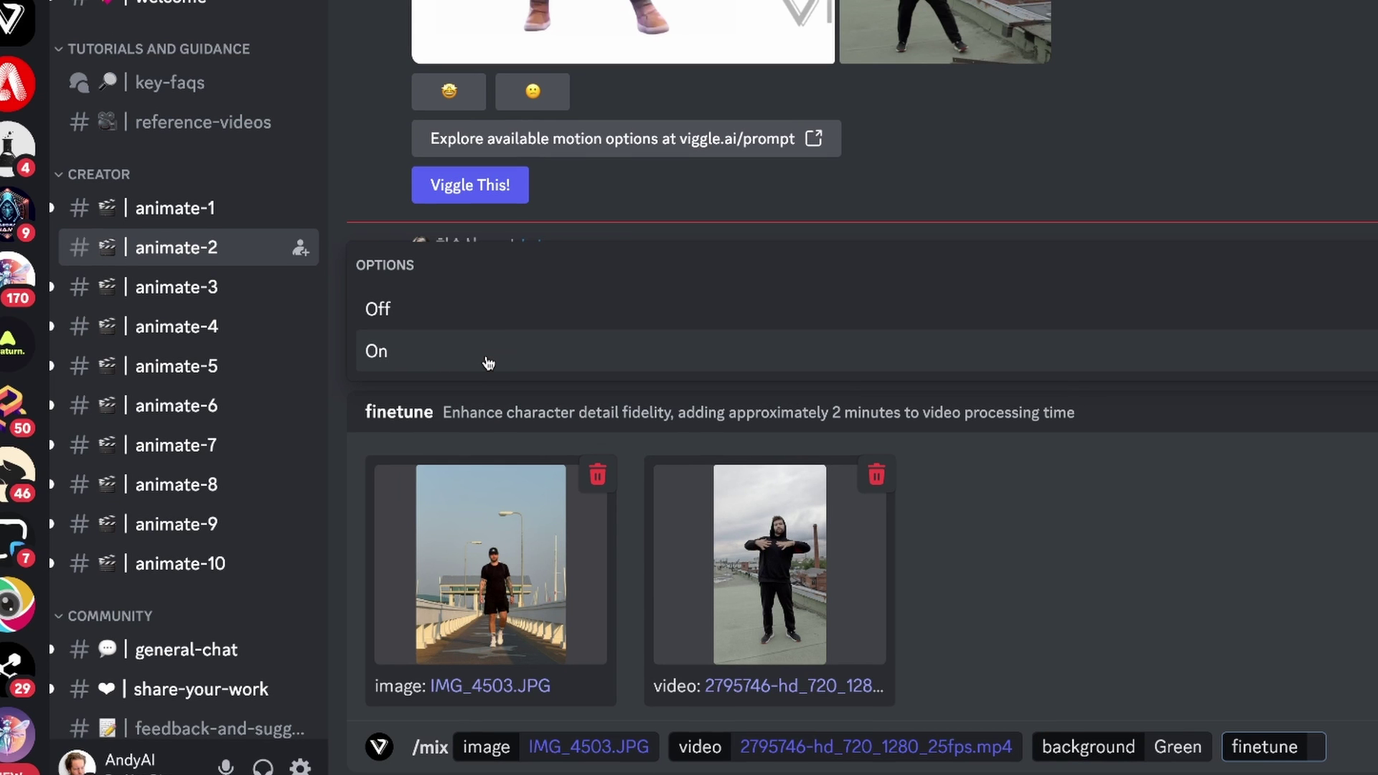
{"action": "left_click", "coordinate": [488, 363]}
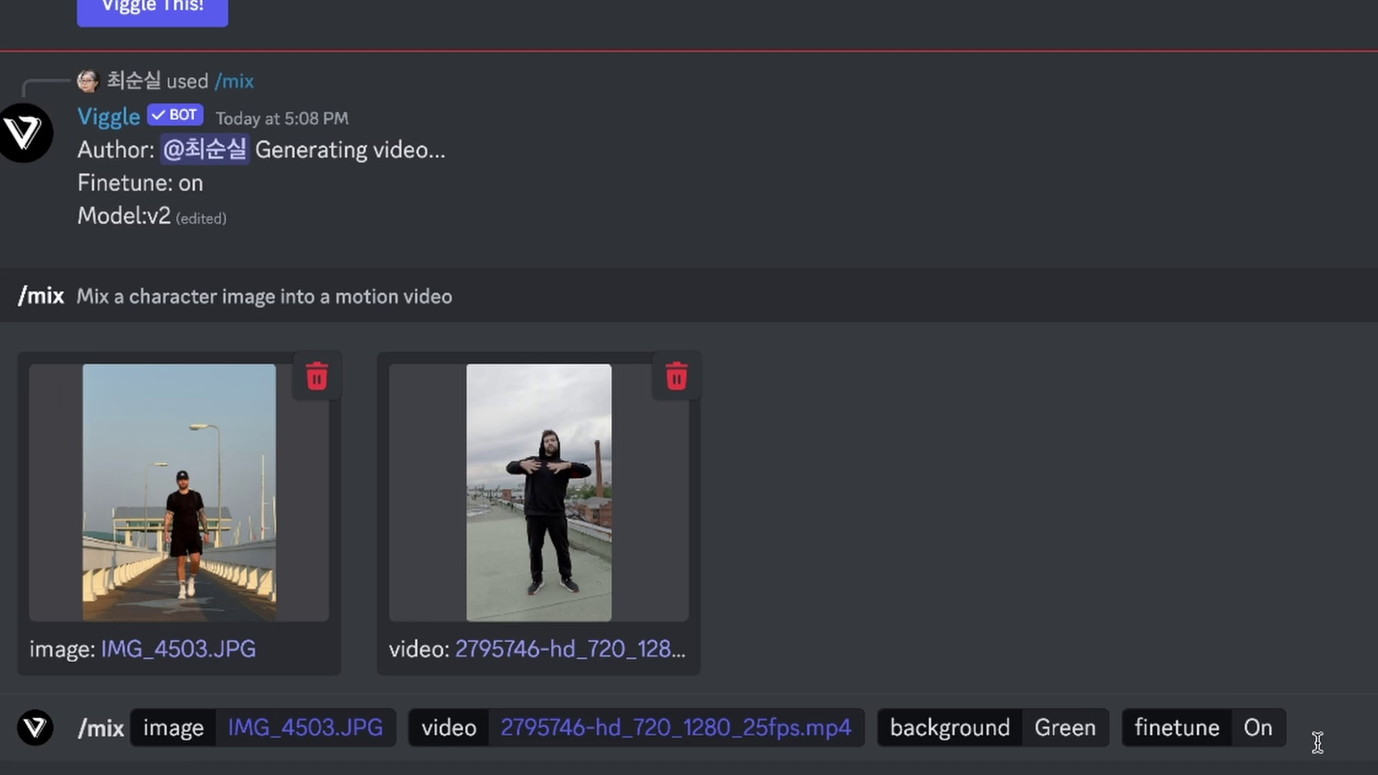
{"action": "key", "text": "Return"}
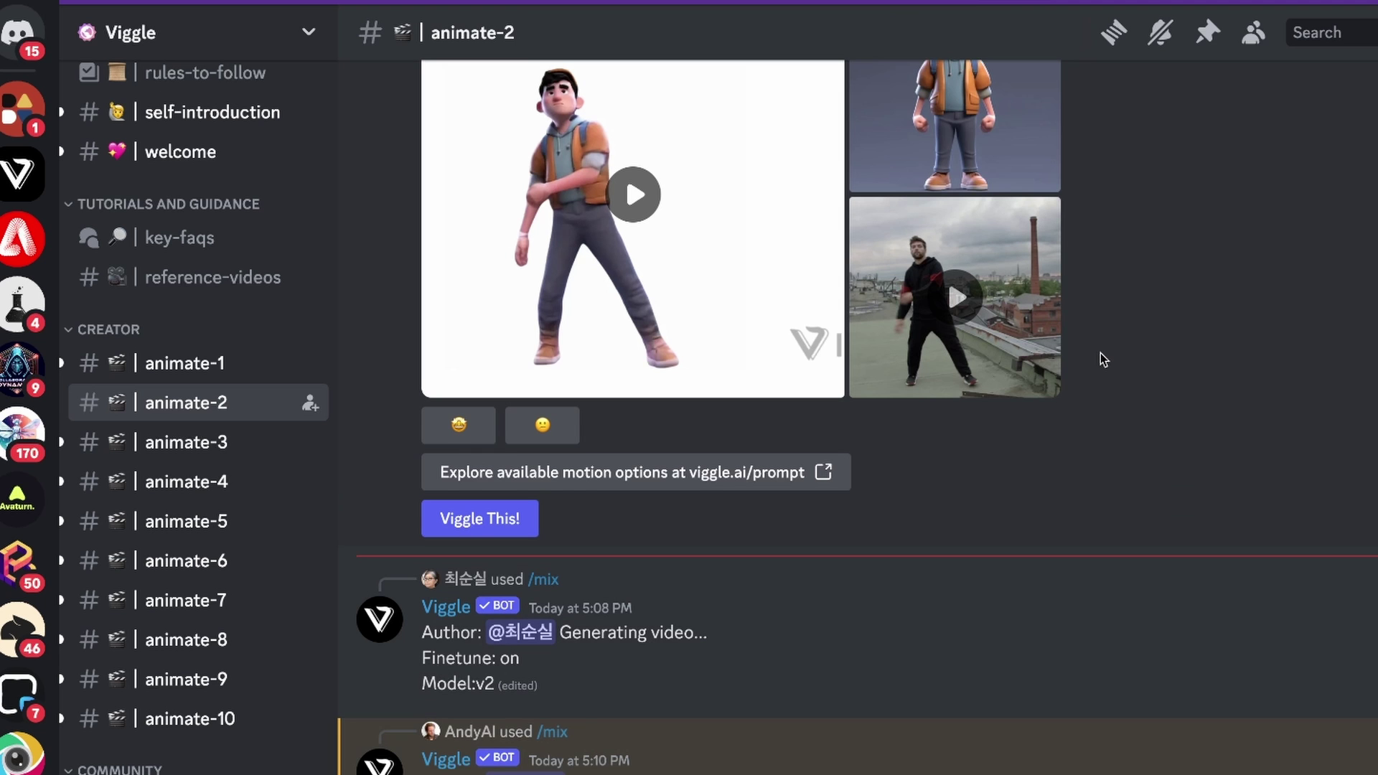
{"action": "scroll", "coordinate": [1100, 353], "scroll_direction": "up", "scroll_amount": 3}
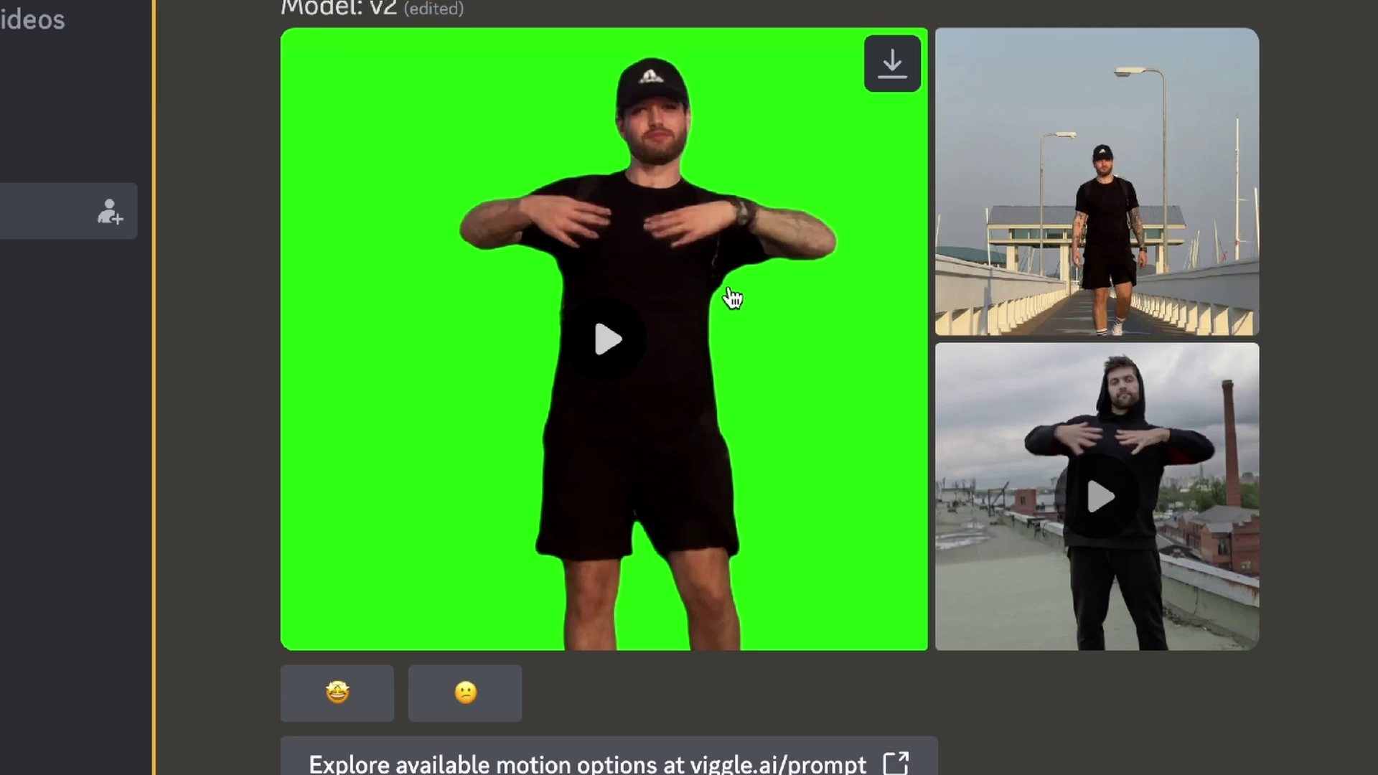
Play Viggle's green-screen video of the man dancing in the viewer, then close it.
{"action": "left_click", "coordinate": [732, 296]}
{"action": "left_click", "coordinate": [545, 717]}
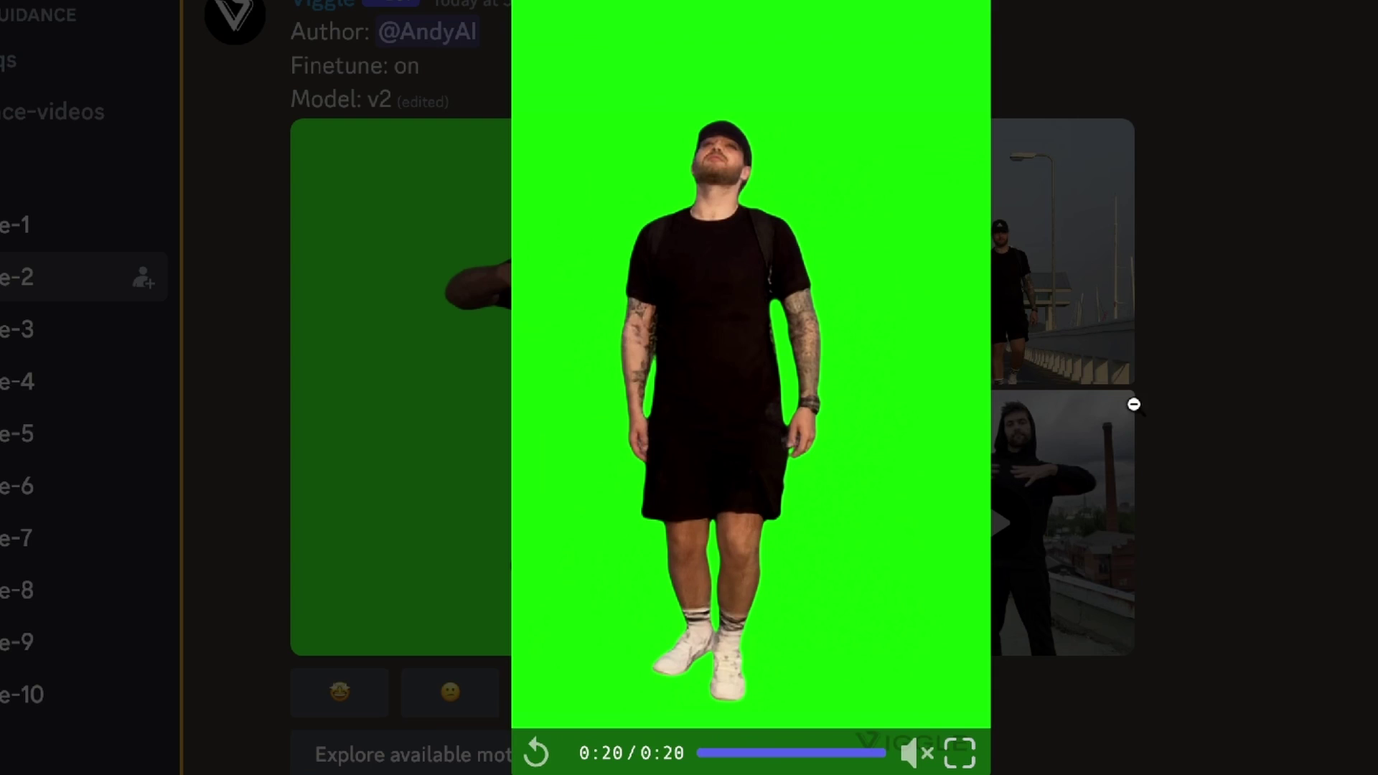
{"action": "left_click", "coordinate": [1200, 453]}
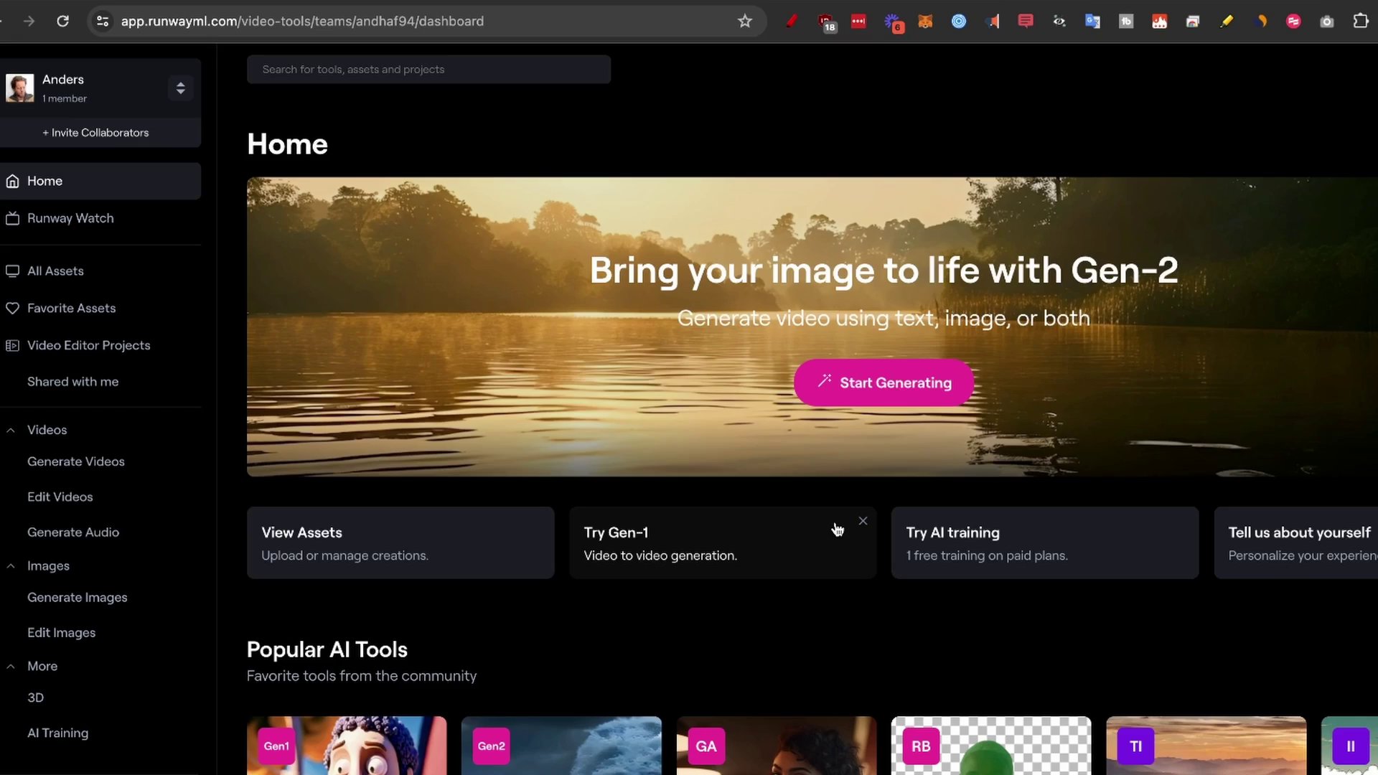
Upload the rooftop dance video to Runway Inpainting, brush out the dancer, and scrub to verify.
{"action": "scroll", "coordinate": [837, 527], "scroll_direction": "down", "scroll_amount": 4}
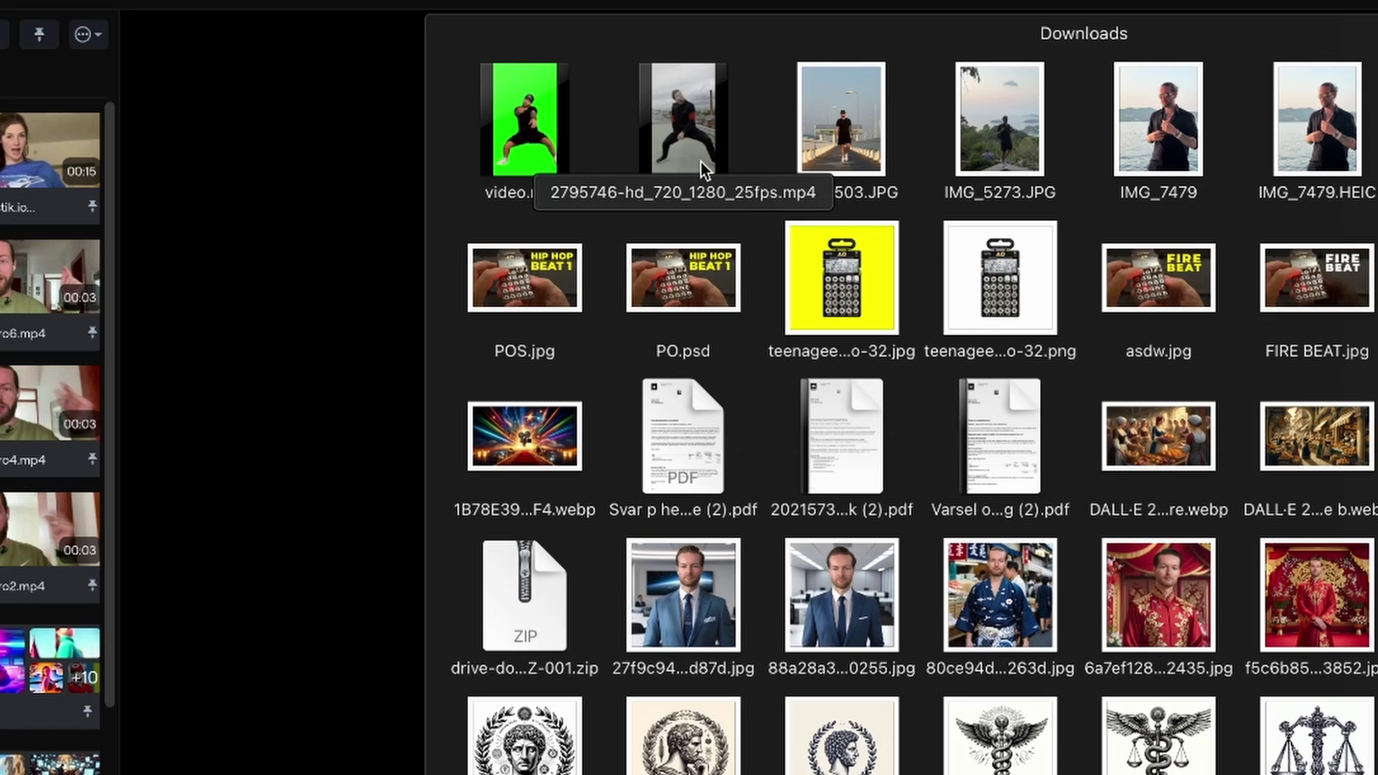
{"action": "left_click_drag", "start_coordinate": [700, 161], "coordinate": [416, 231]}
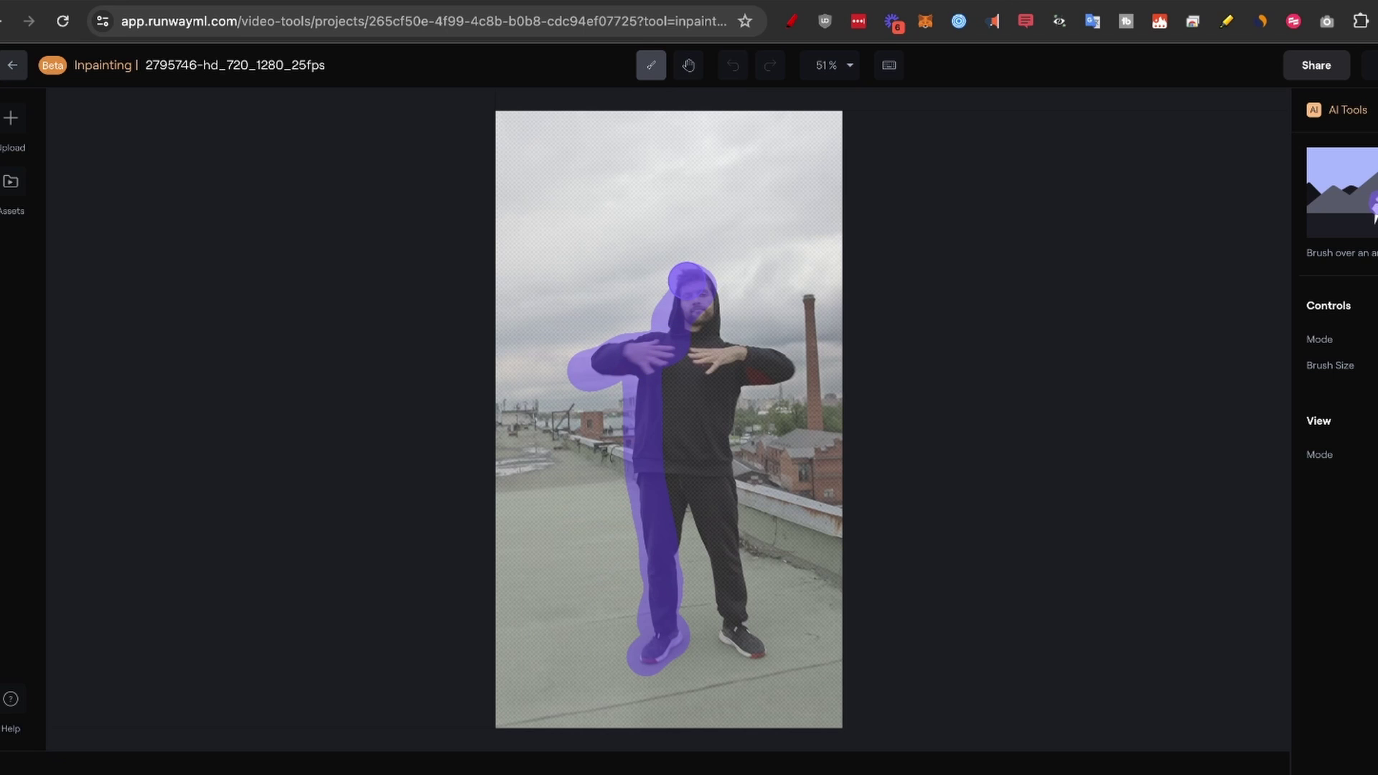
{"action": "left_click_drag", "start_coordinate": [728, 431], "coordinate": [703, 490]}
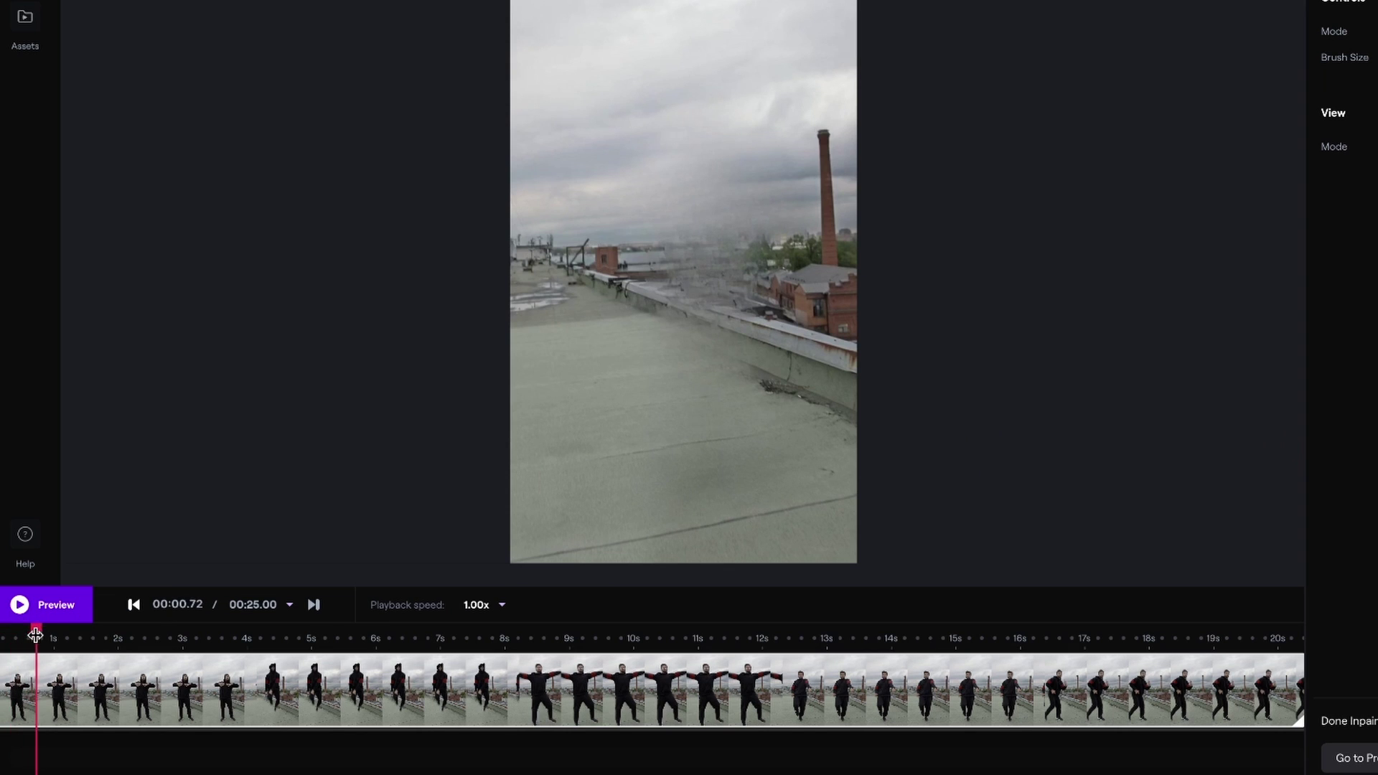
{"action": "left_click_drag", "start_coordinate": [35, 635], "coordinate": [109, 638]}
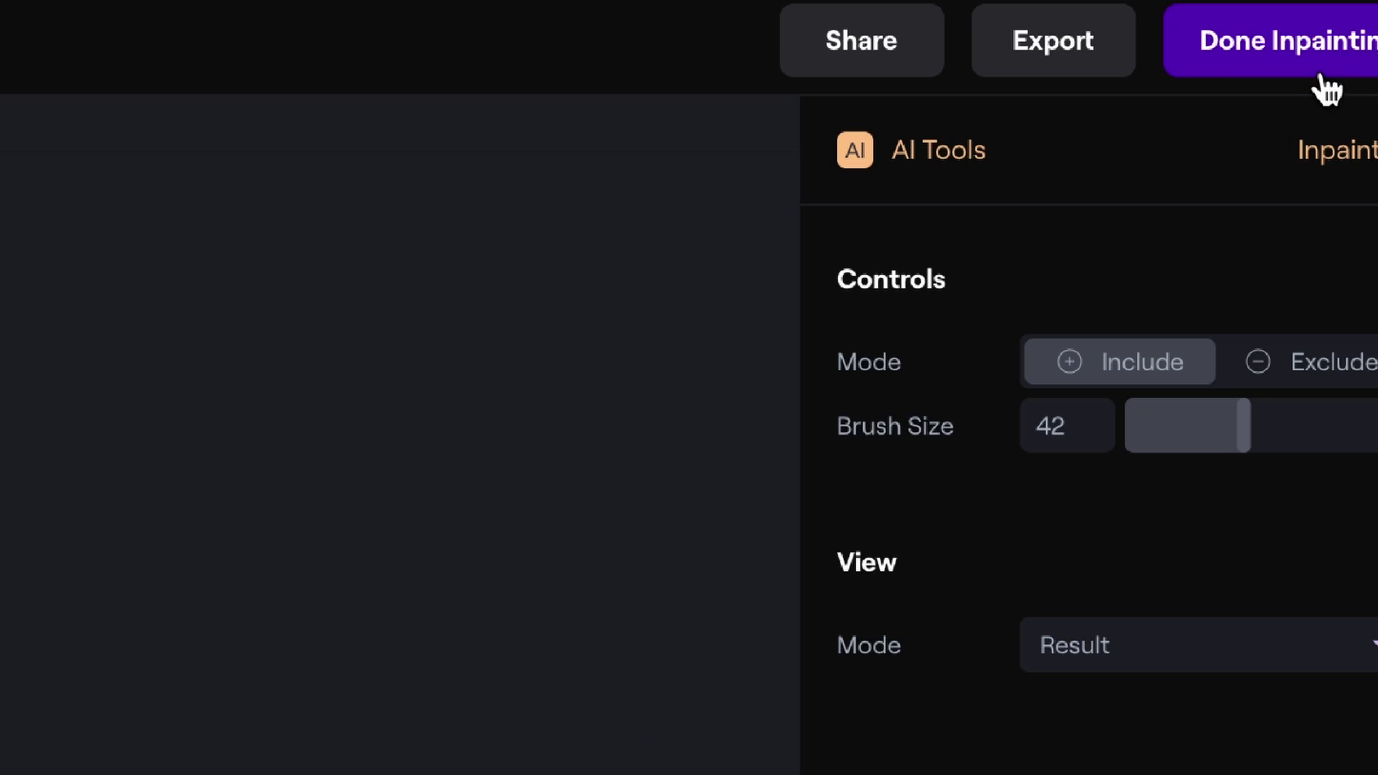
Finish inpainting and export the clean rooftop plate as a 720p MP4.
{"action": "left_click", "coordinate": [1302, 66]}
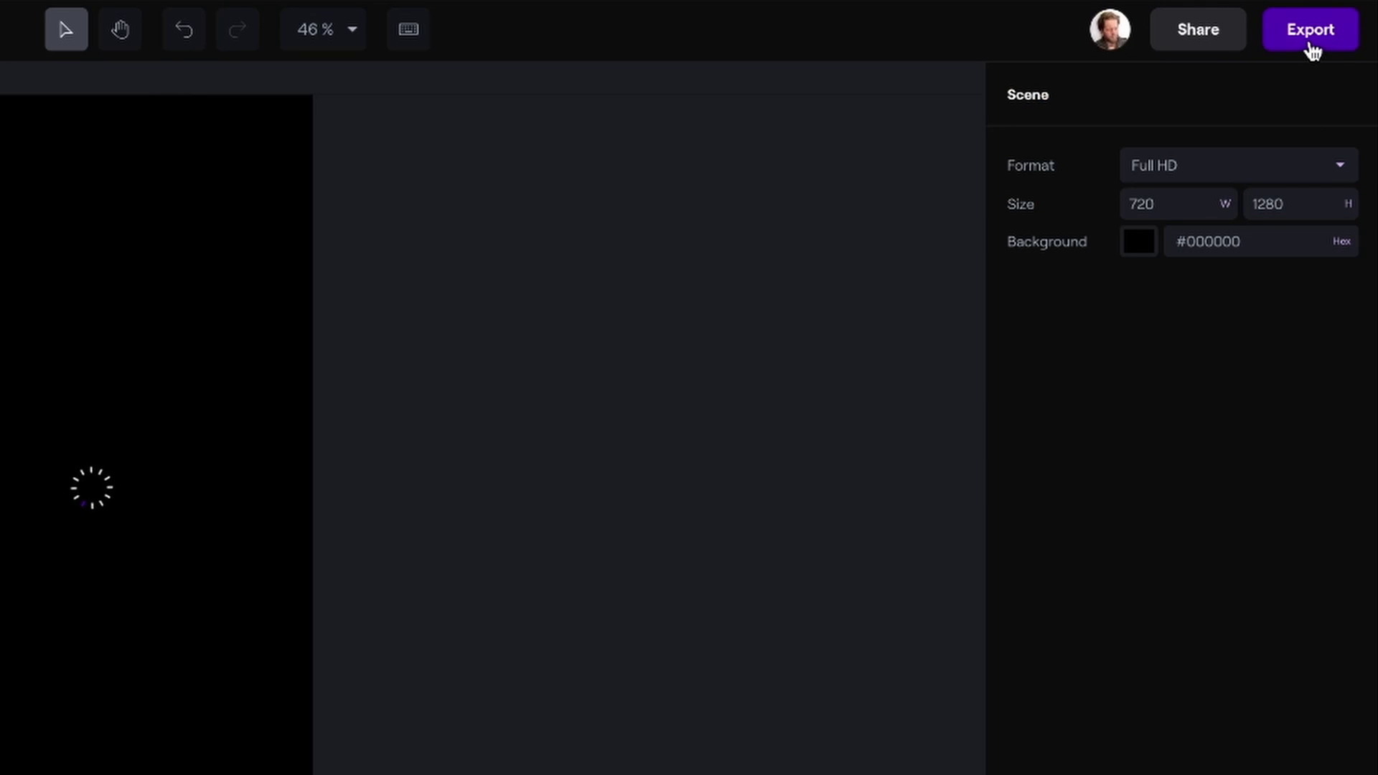
{"action": "left_click", "coordinate": [1309, 42]}
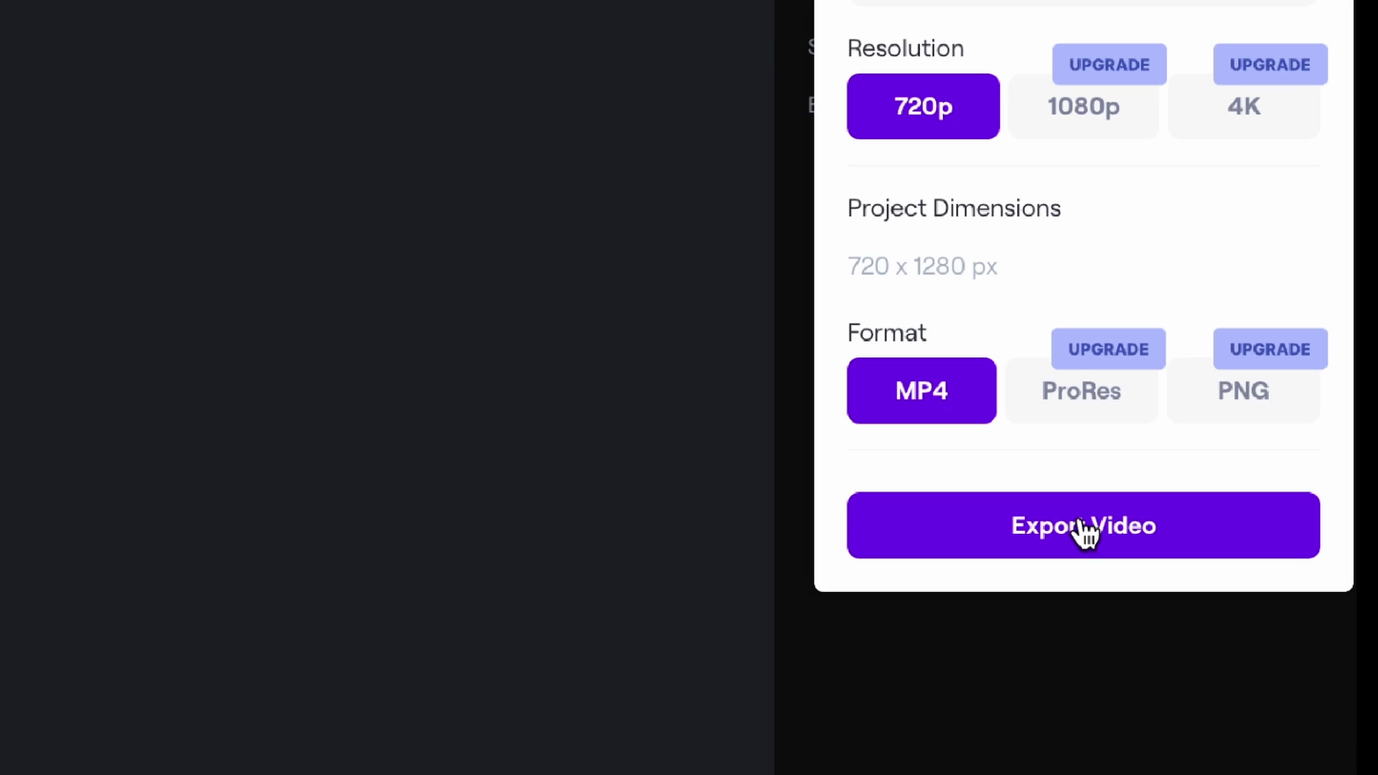
{"action": "left_click", "coordinate": [1084, 527]}
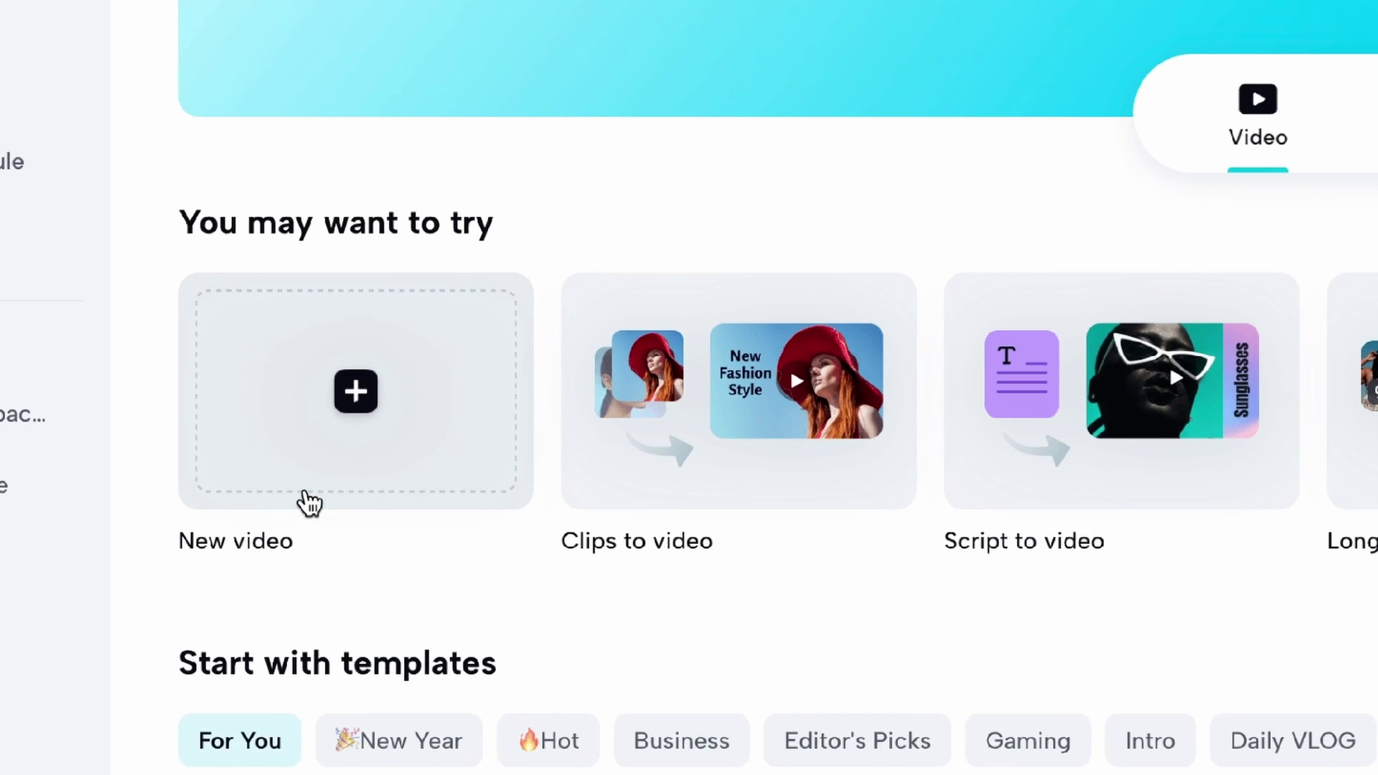
Create a new CapCut video with the green-screen video.mp4 and the clean rooftop clip.
{"action": "left_click", "coordinate": [309, 503]}
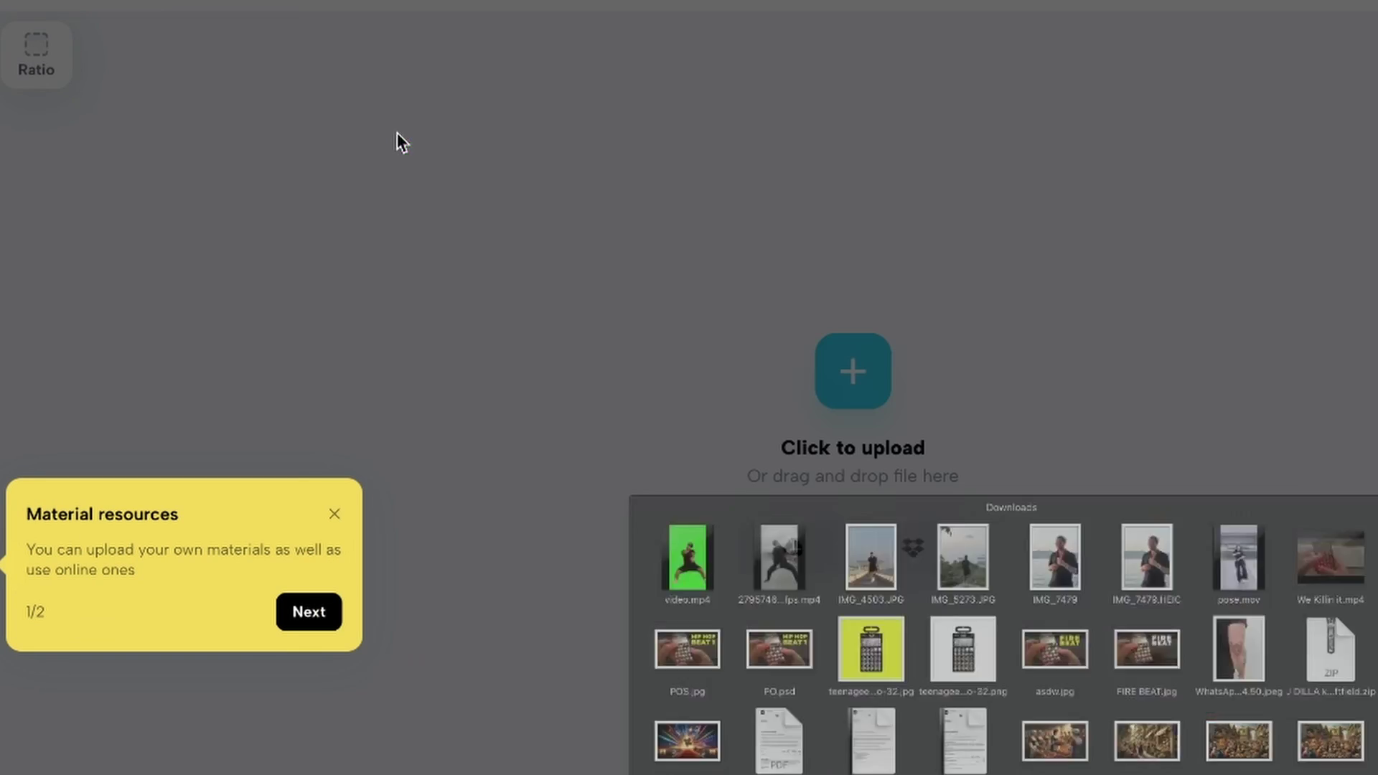
{"action": "left_click_drag", "start_coordinate": [397, 132], "coordinate": [556, 355]}
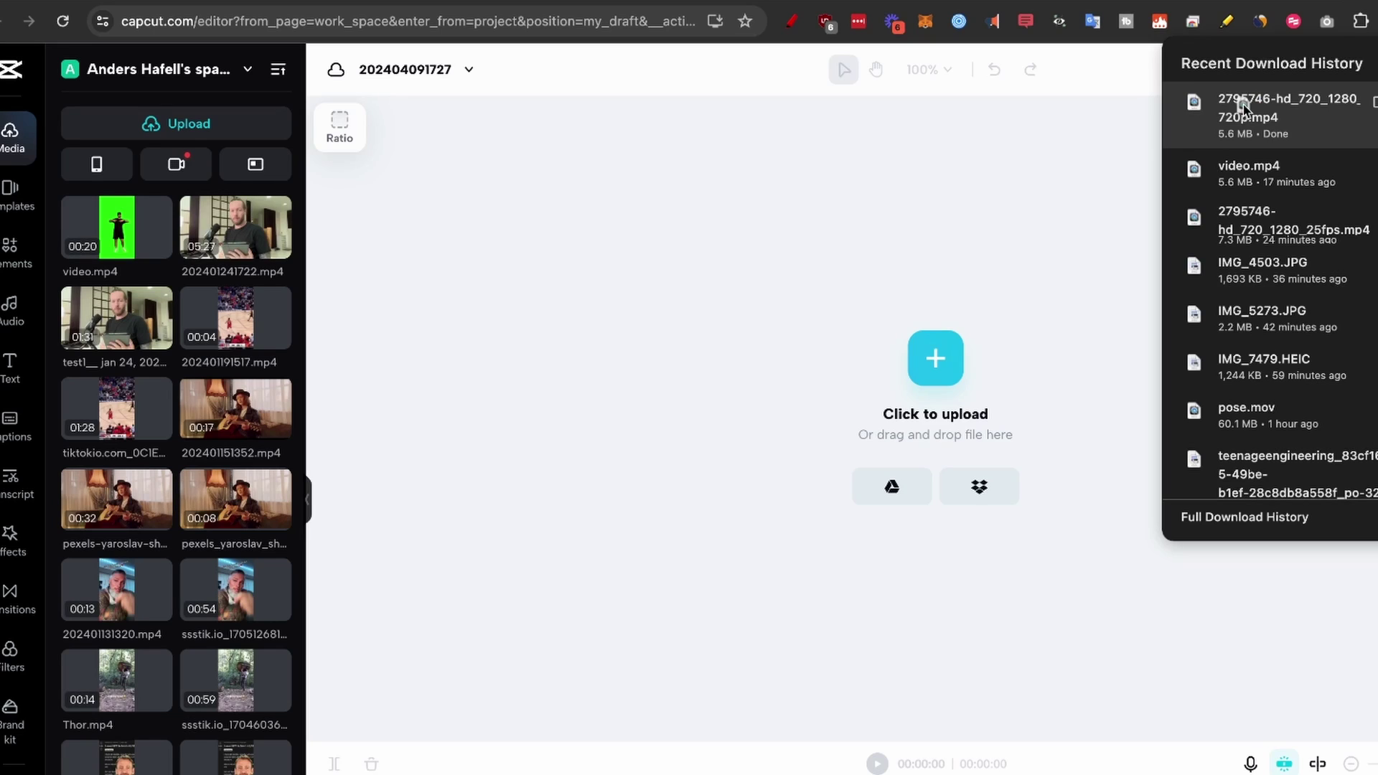
{"action": "left_click_drag", "start_coordinate": [1156, 102], "coordinate": [178, 262]}
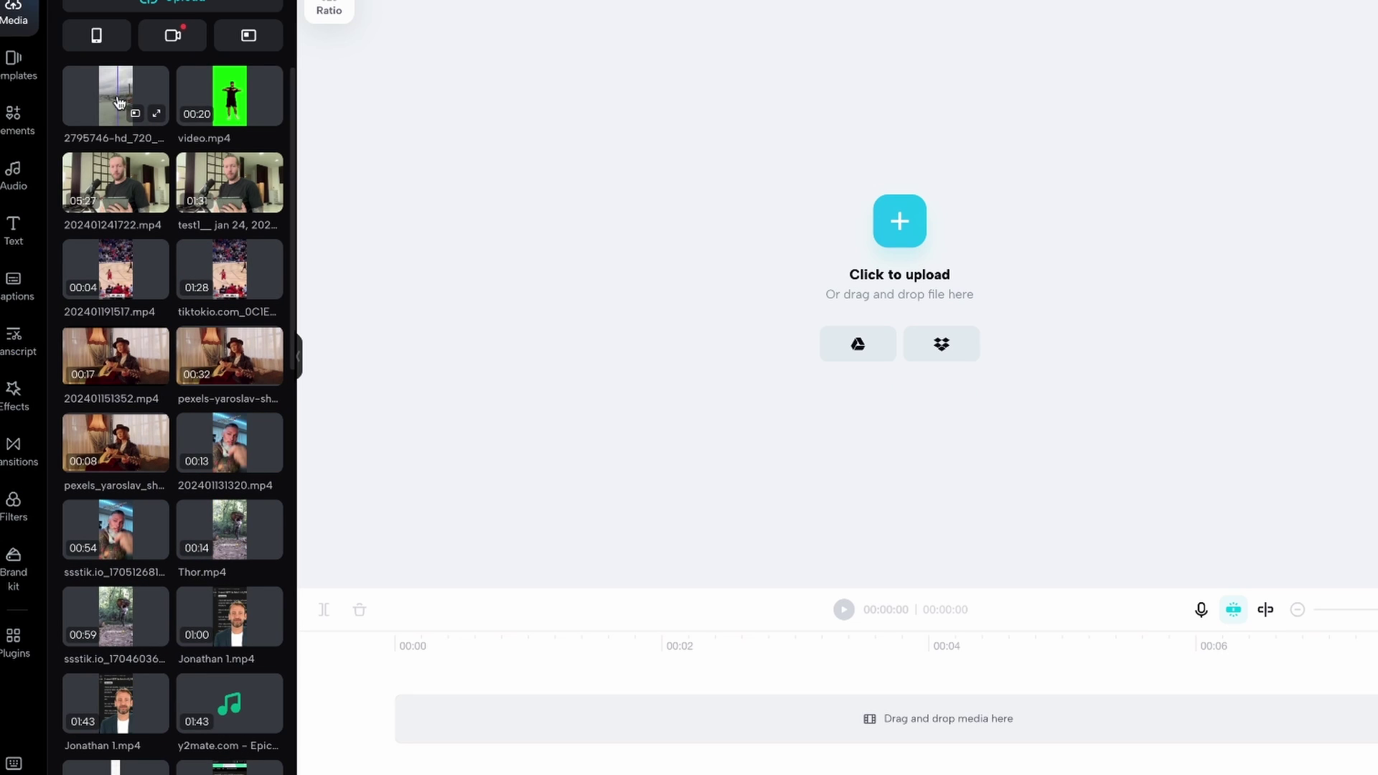
{"action": "left_click_drag", "start_coordinate": [351, 285], "coordinate": [415, 698]}
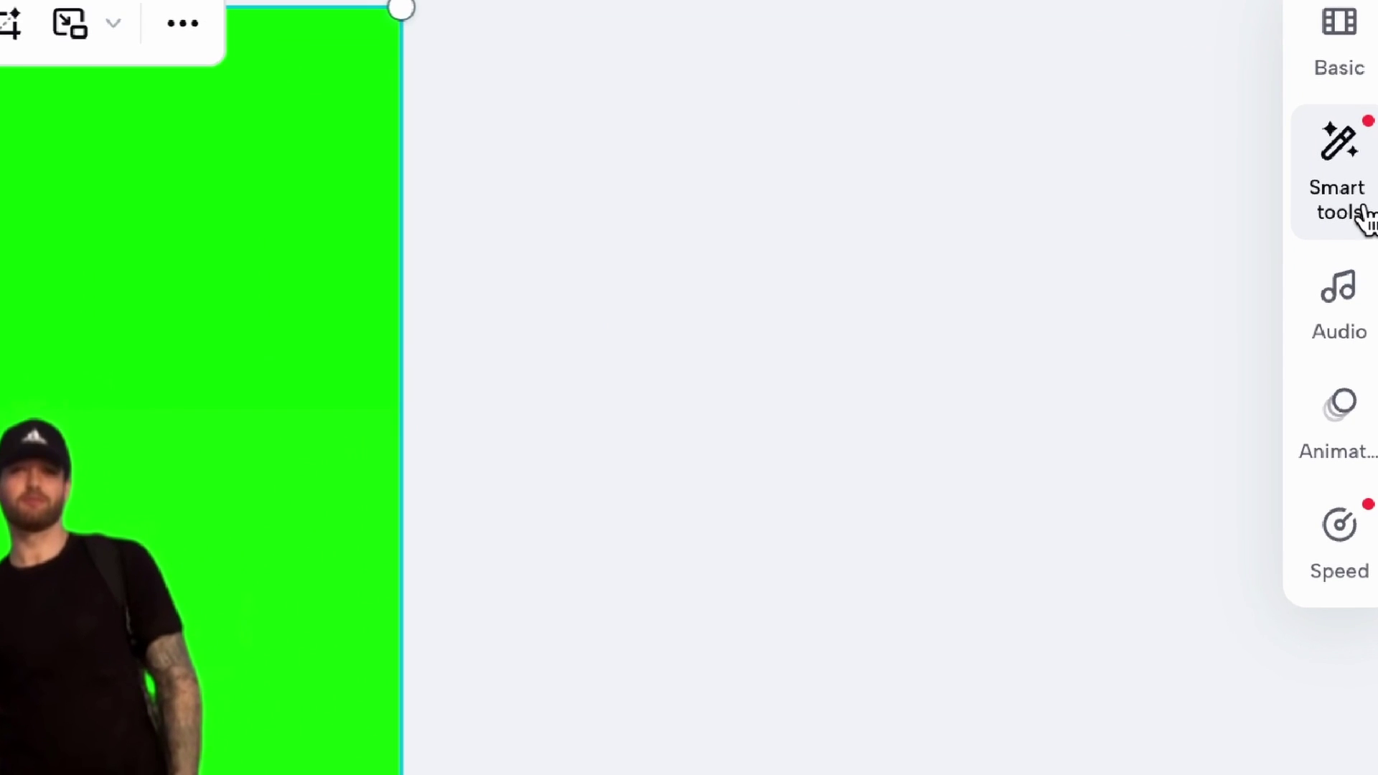
Chroma-key the green out of the dancer clip at intensity 46.
{"action": "left_click", "coordinate": [1366, 216]}
{"action": "left_click", "coordinate": [1146, 244]}
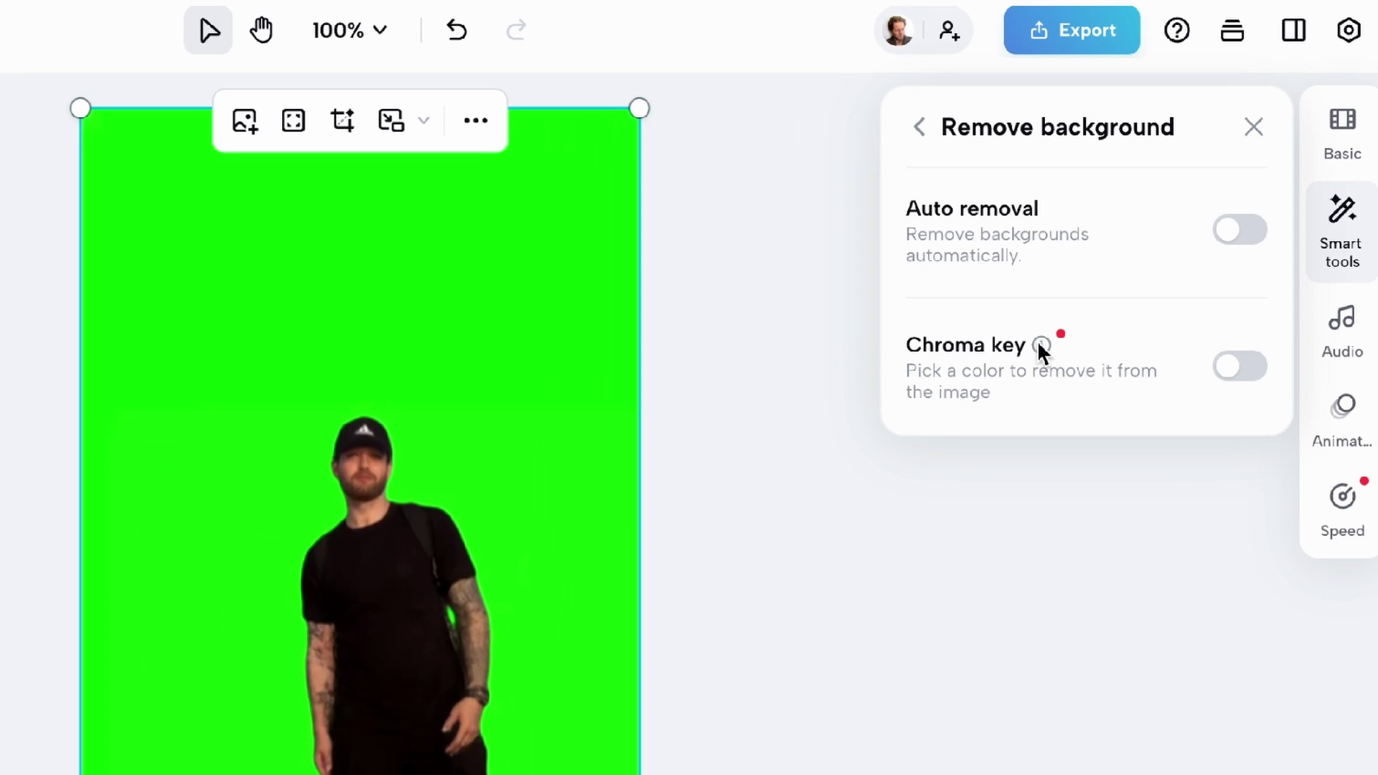
{"action": "left_click", "coordinate": [1237, 365]}
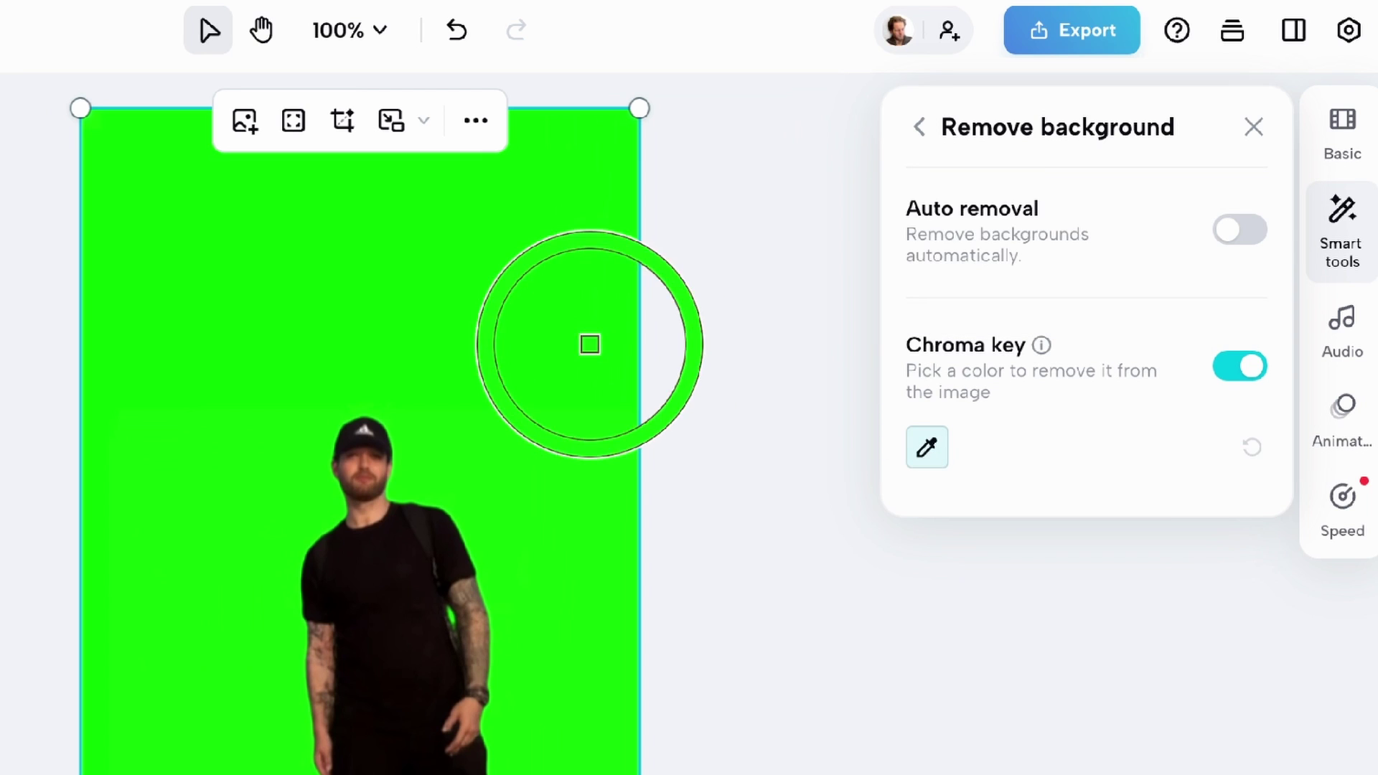
{"action": "left_click", "coordinate": [528, 332]}
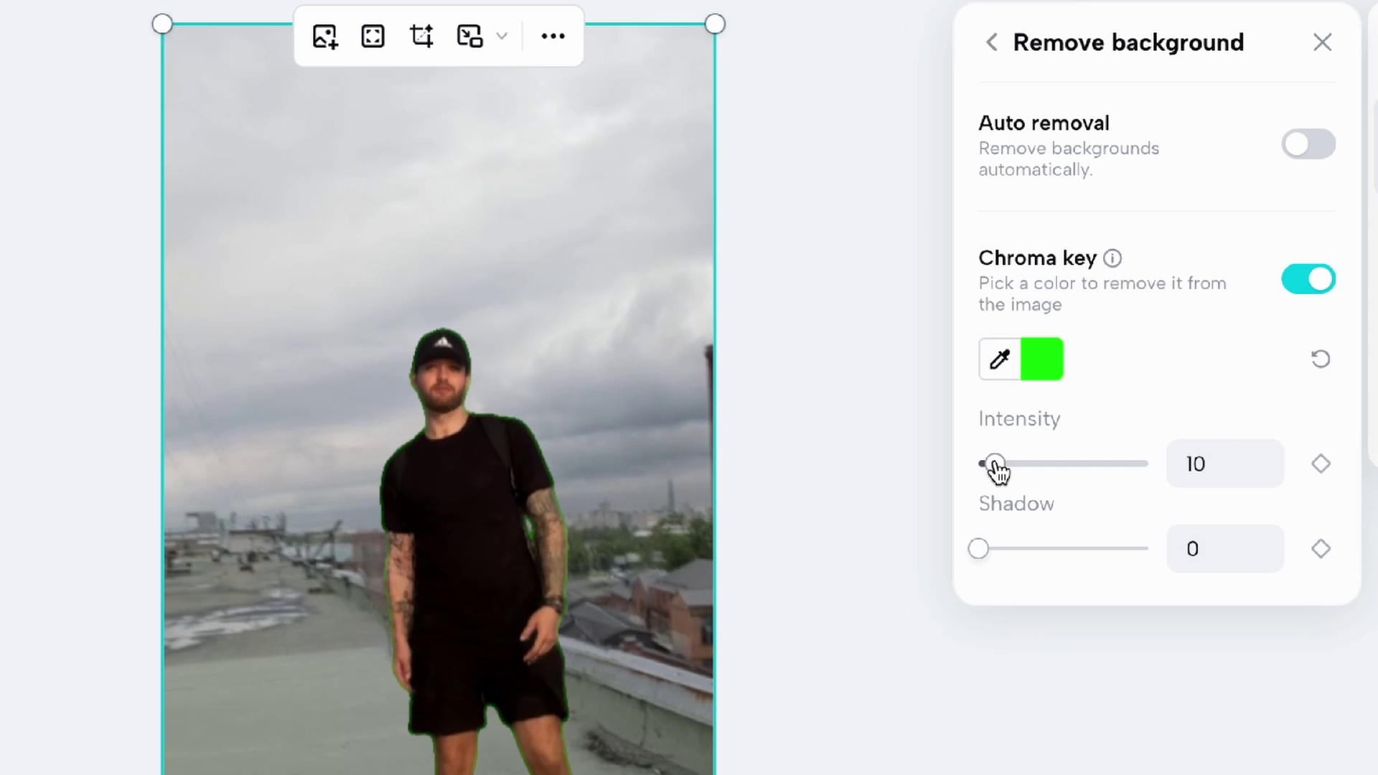
{"action": "left_click_drag", "start_coordinate": [997, 470], "coordinate": [1018, 472]}
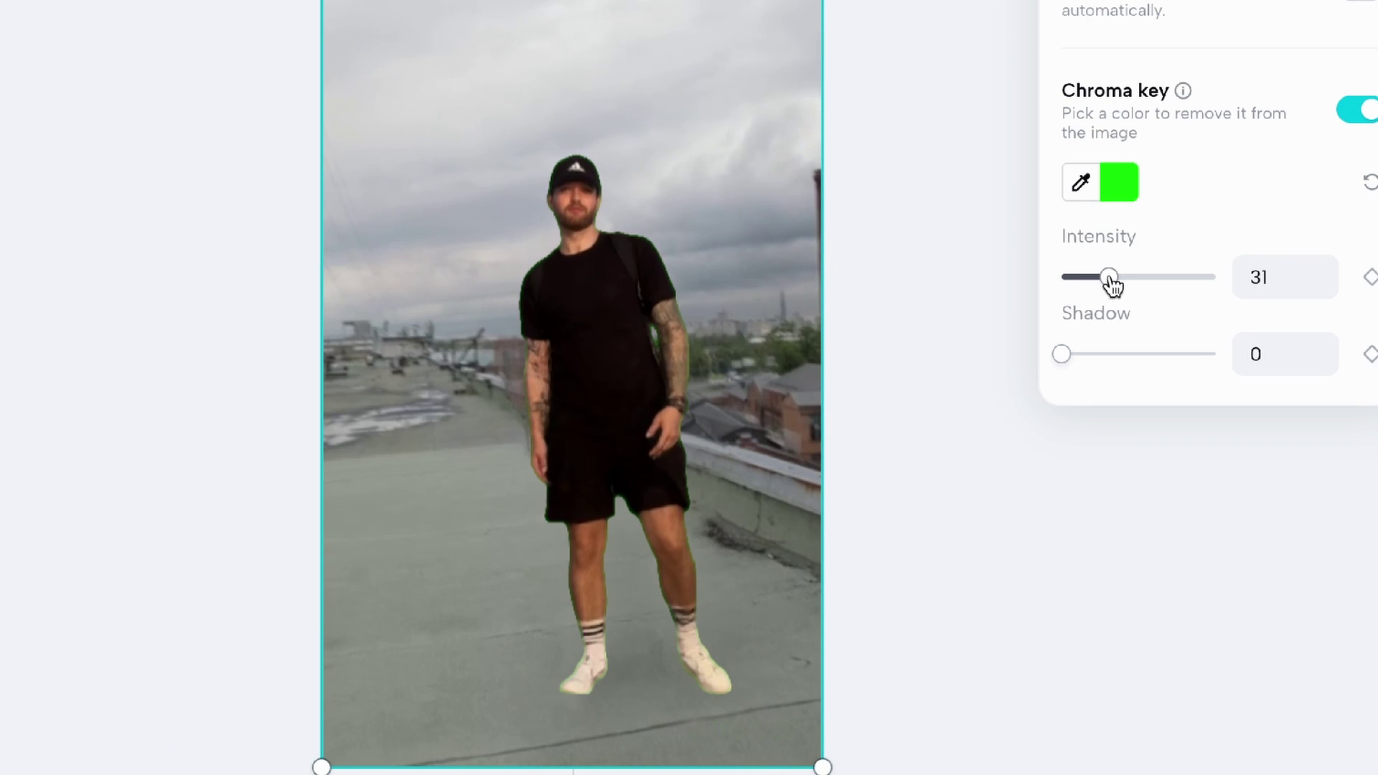
{"action": "left_click_drag", "start_coordinate": [1121, 285], "coordinate": [1134, 286]}
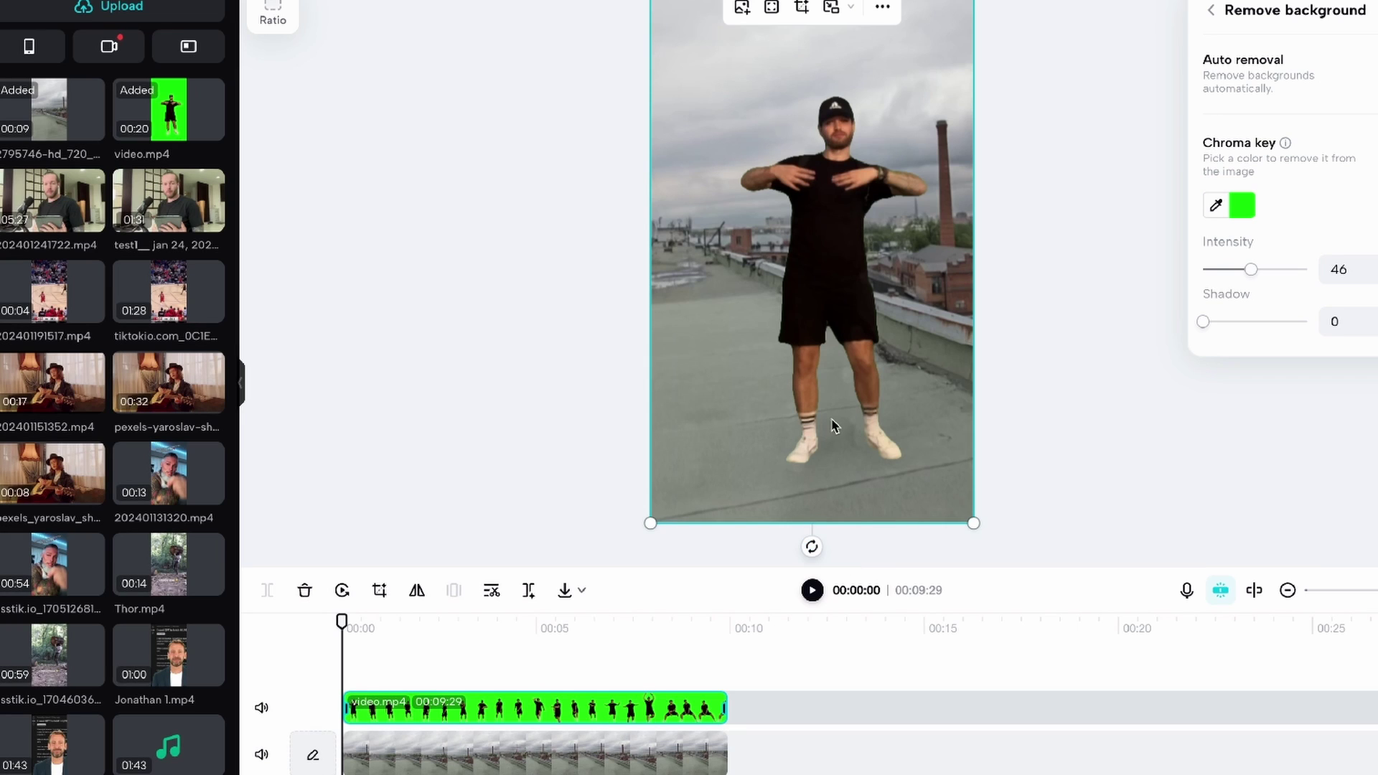
{"action": "left_click", "coordinate": [985, 547]}
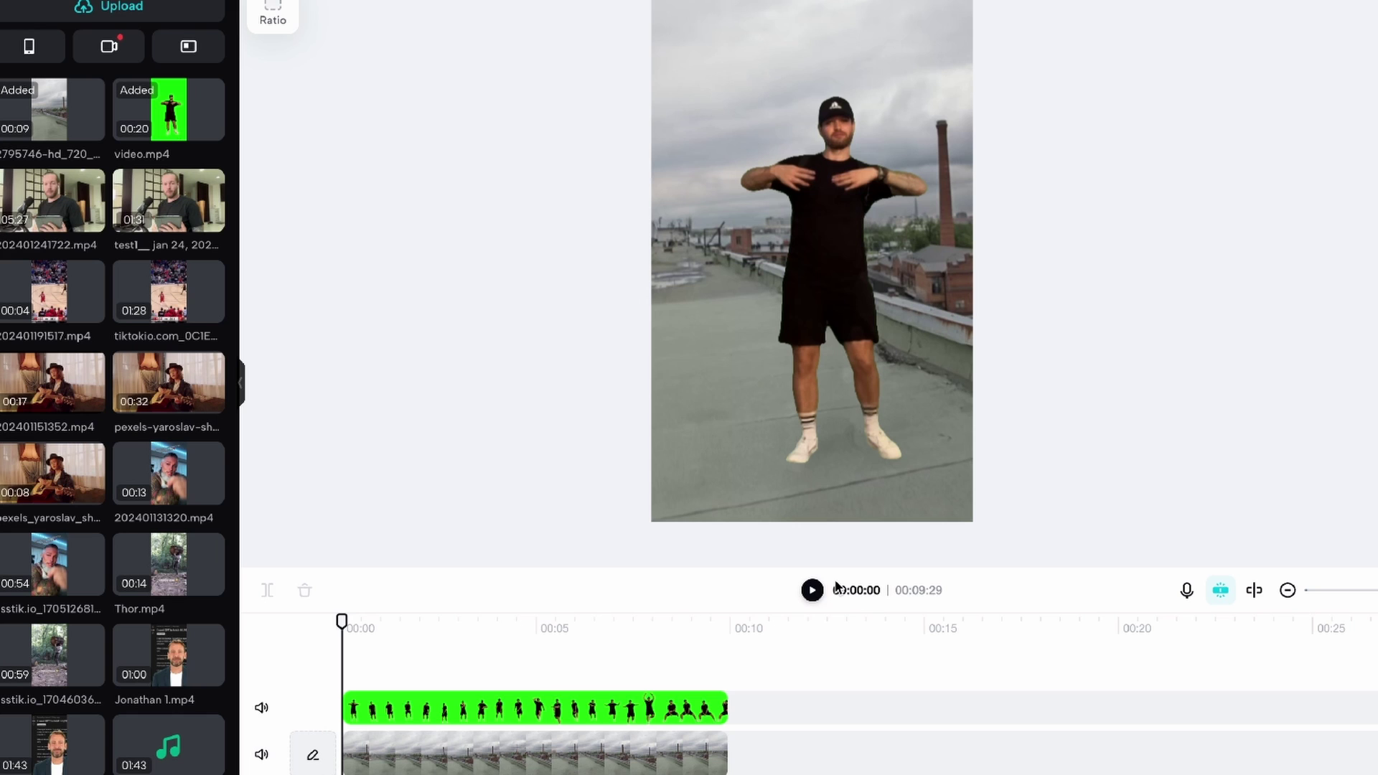
{"action": "left_click", "coordinate": [813, 591]}
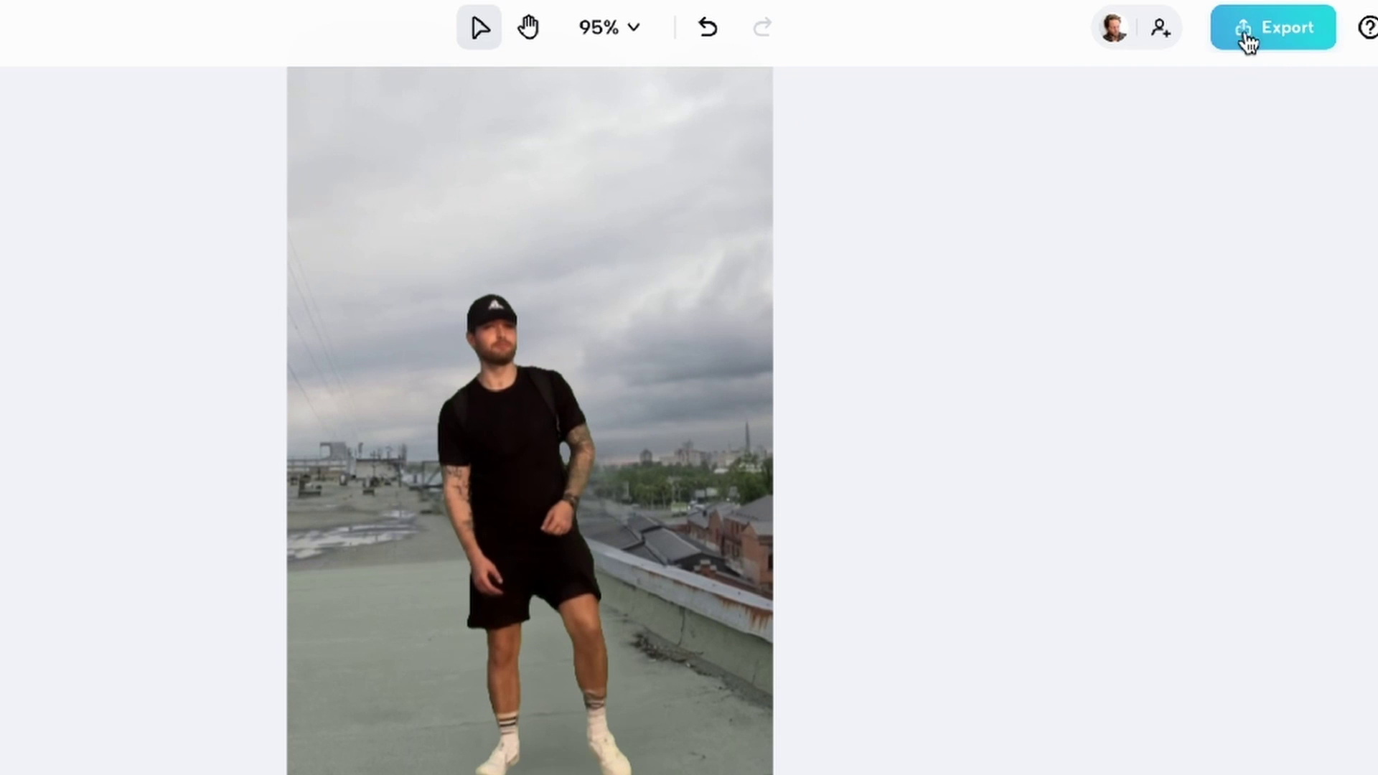